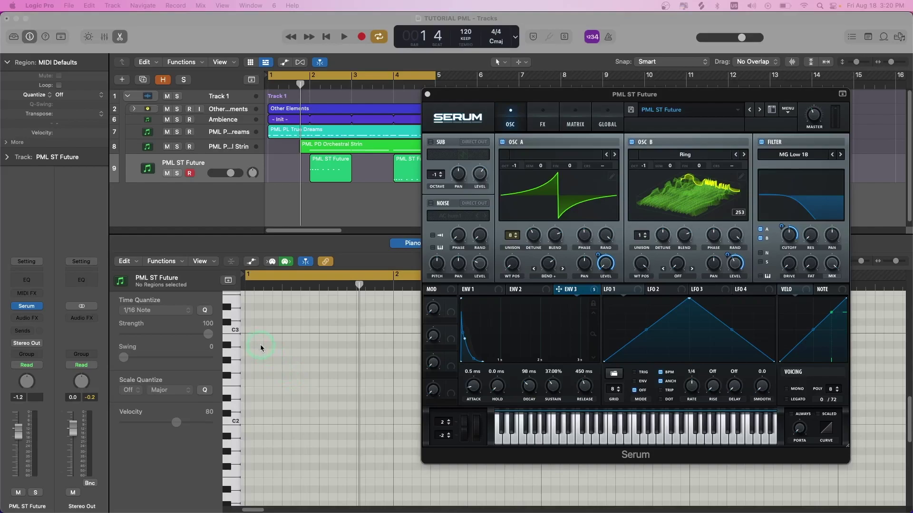
# Solo the PML ST Future track and play it back on its own
pyautogui.click(177, 174)
pyautogui.press('space')
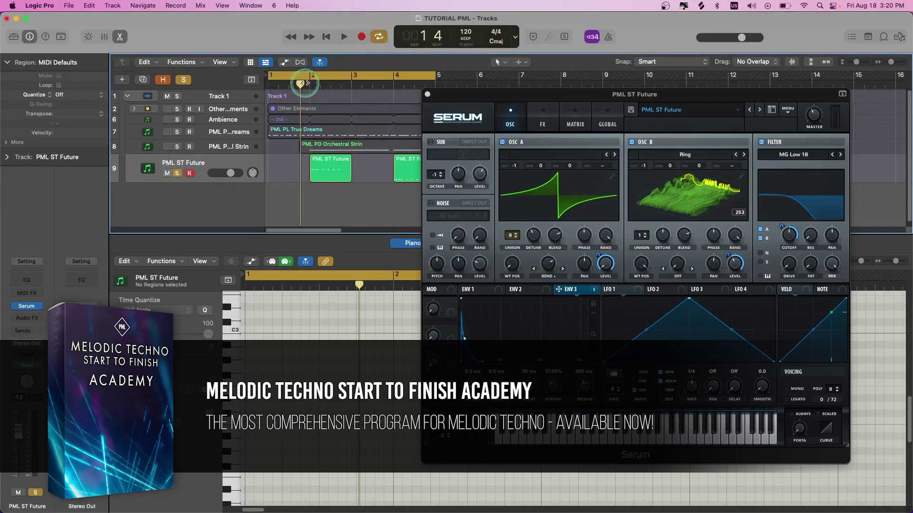
pyautogui.moveTo(788, 235)
pyautogui.mouseDown()
pyautogui.moveTo(785, 250)
pyautogui.moveTo(784, 238)
pyautogui.mouseUp()
pyautogui.press('space')
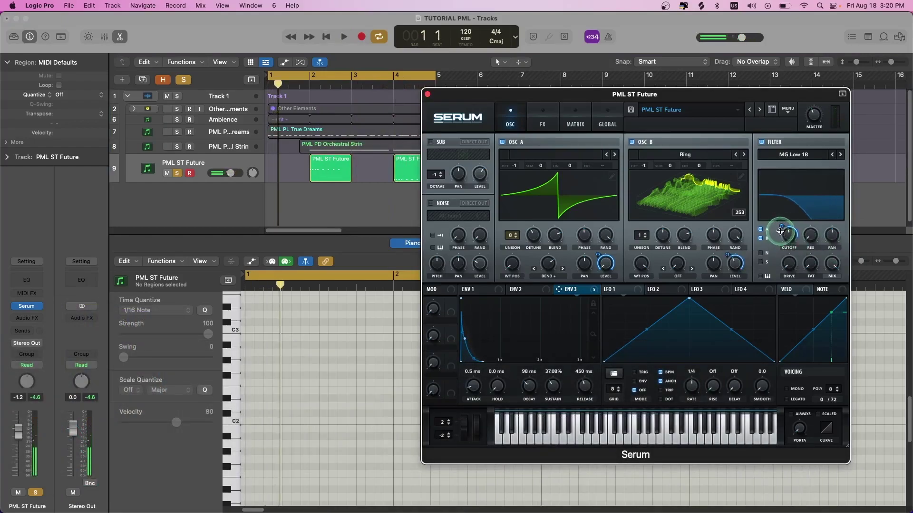
# Play the PML ST Future track unsoloed with the full arrangement, and close its synth window
pyautogui.click(177, 173)
pyautogui.press('space')
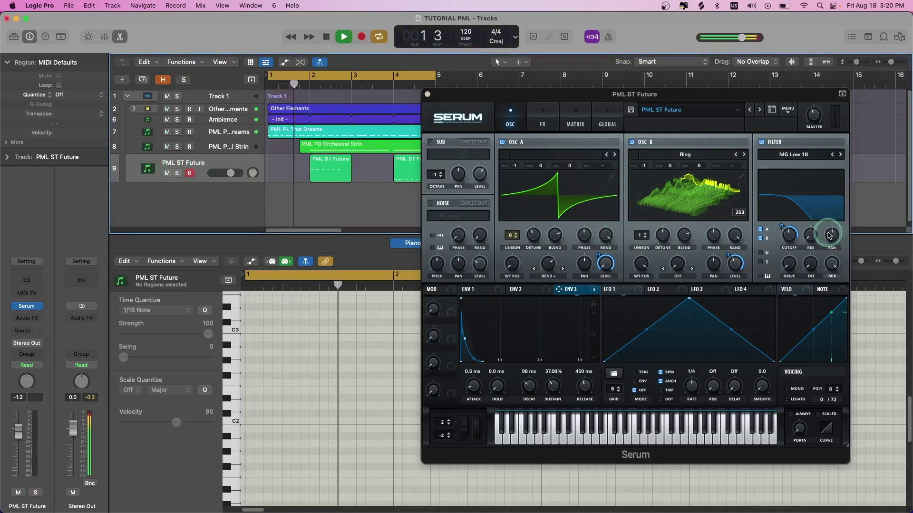
pyautogui.moveTo(789, 234)
pyautogui.mouseDown()
pyautogui.moveTo(793, 222)
pyautogui.moveTo(780, 242)
pyautogui.mouseUp()
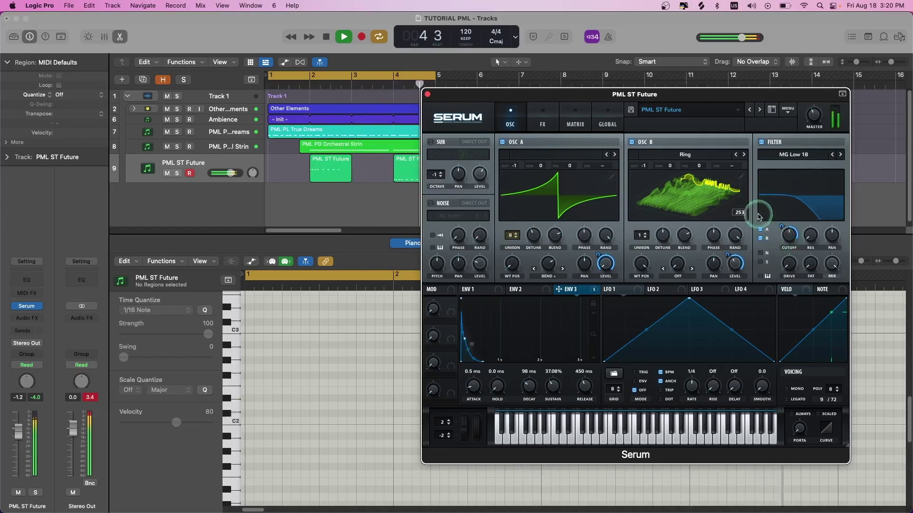
pyautogui.click(428, 95)
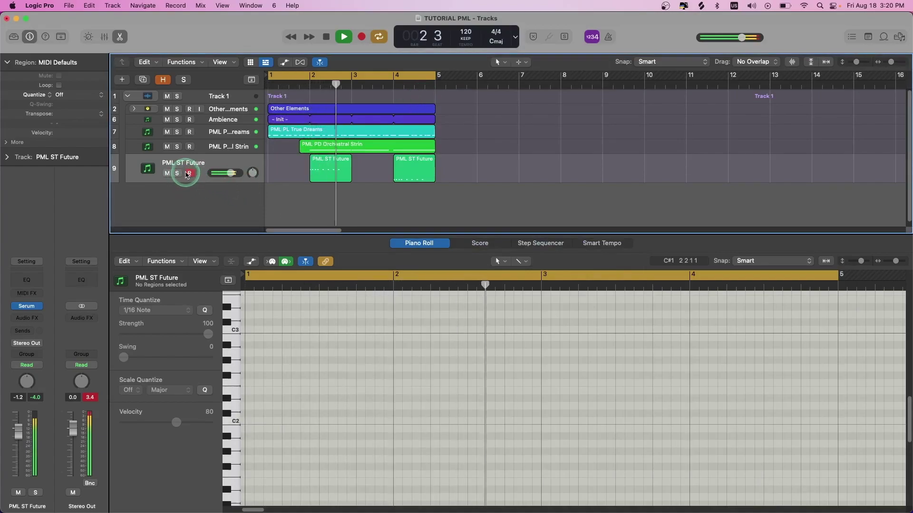
pyautogui.press('space')
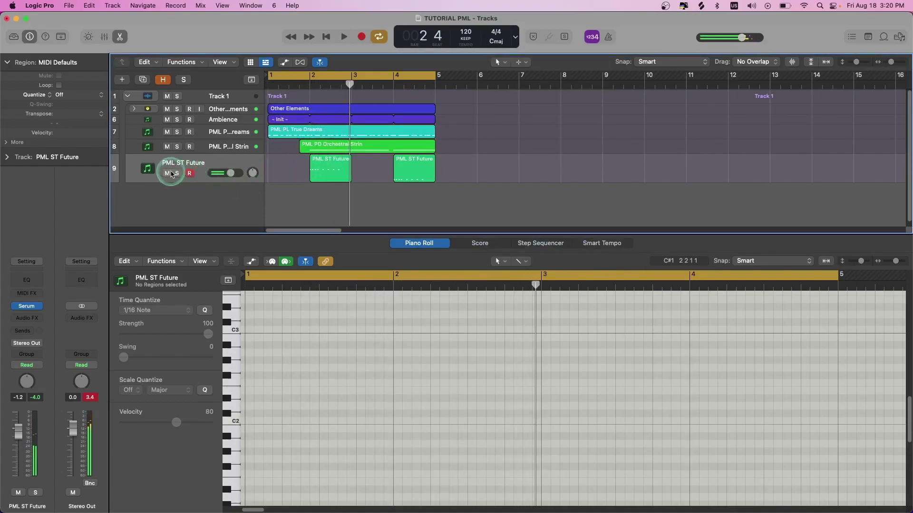
# Duplicate the soloed PML ST Future track and copy its two regions onto the new track, starting at bar 2
pyautogui.click(177, 174)
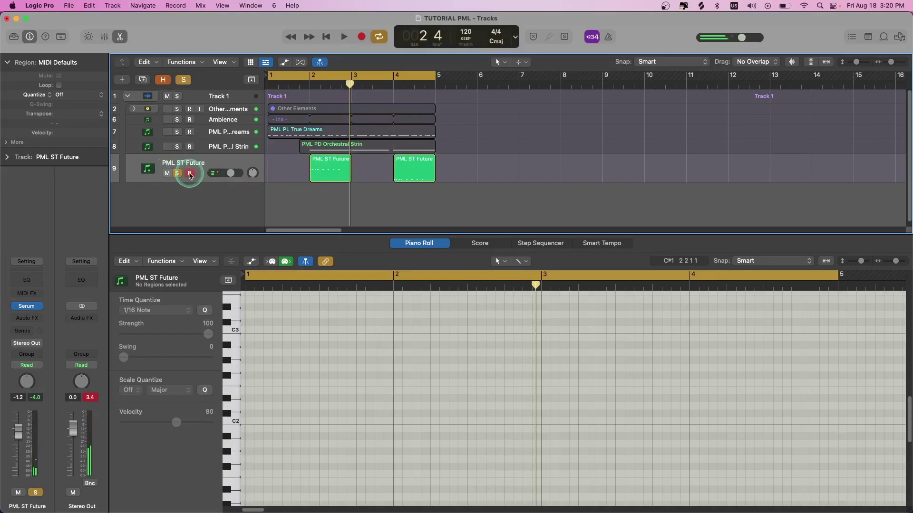
pyautogui.click(325, 173)
pyautogui.moveTo(427, 189); pyautogui.dragTo(334, 176)
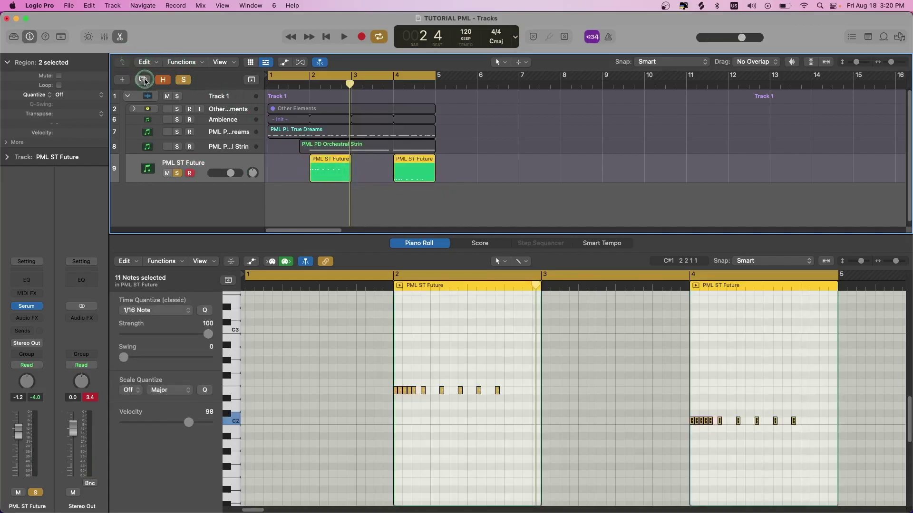
pyautogui.click(143, 80)
pyautogui.click(308, 86)
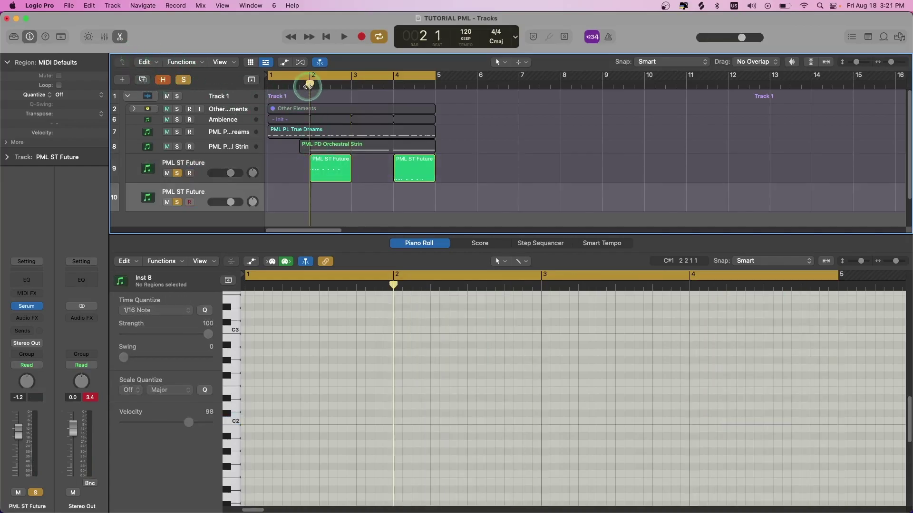
pyautogui.press('super+v')
# Unsolo the original PML ST Future track and initialise the Serum preset on the duplicate track
pyautogui.click(126, 38)
pyautogui.click(176, 173)
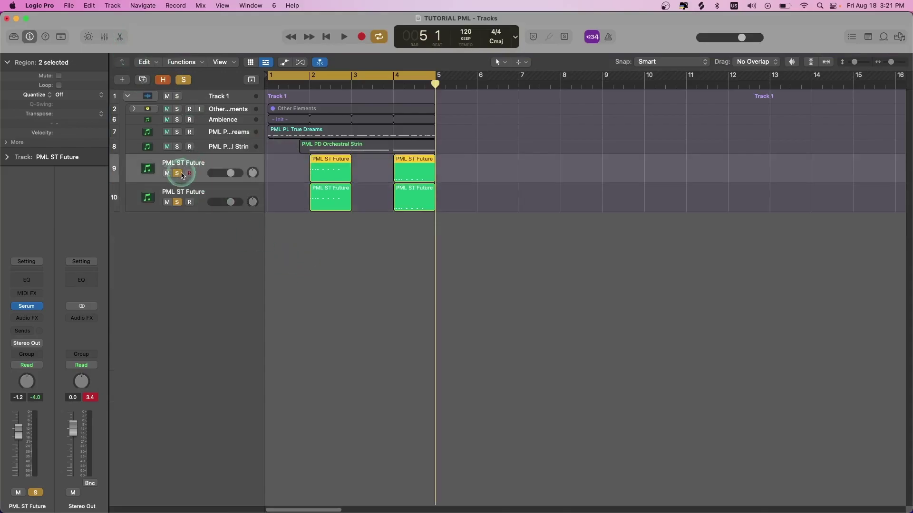
pyautogui.click(185, 192)
pyautogui.click(26, 306)
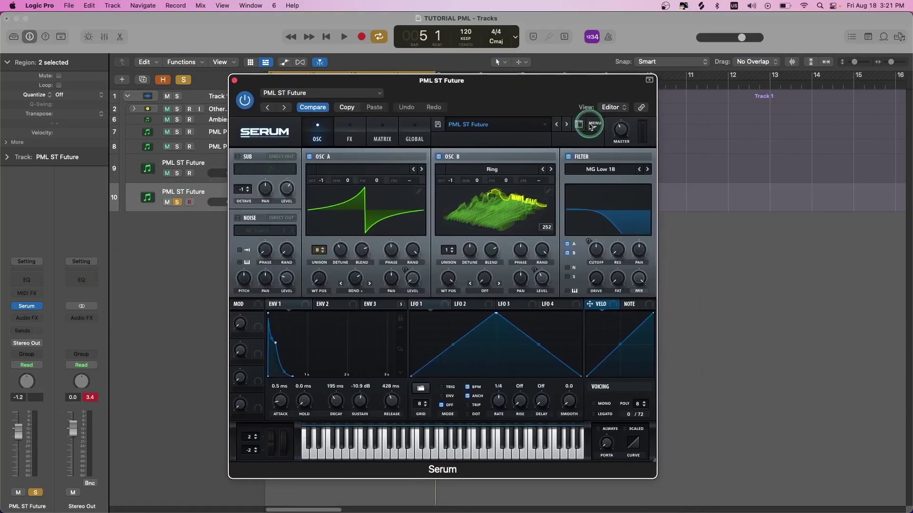
pyautogui.click(595, 125)
pyautogui.click(613, 183)
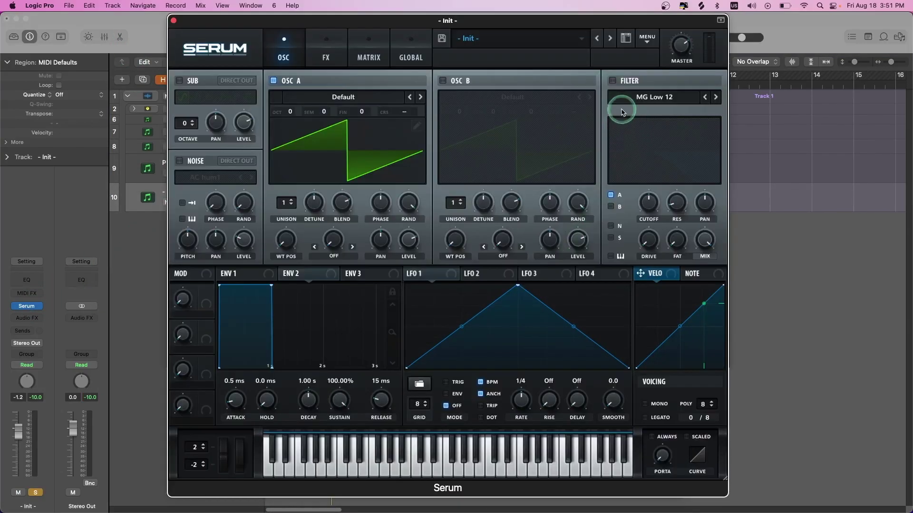
# Enable the filter as MG Low 18, route oscillator B through it as well, and raise the cutoff
pyautogui.click(612, 82)
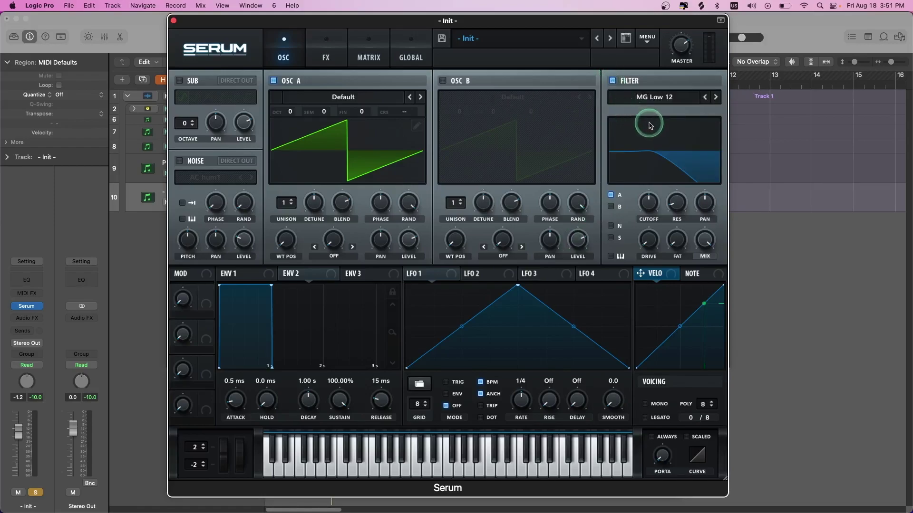
pyautogui.moveTo(703, 101); pyautogui.dragTo(613, 173)
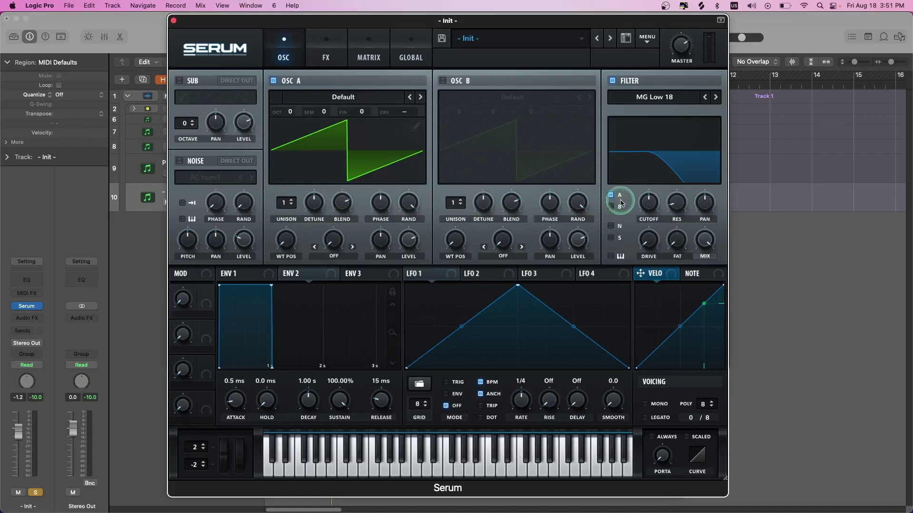
pyautogui.moveTo(639, 202); pyautogui.dragTo(669, 221)
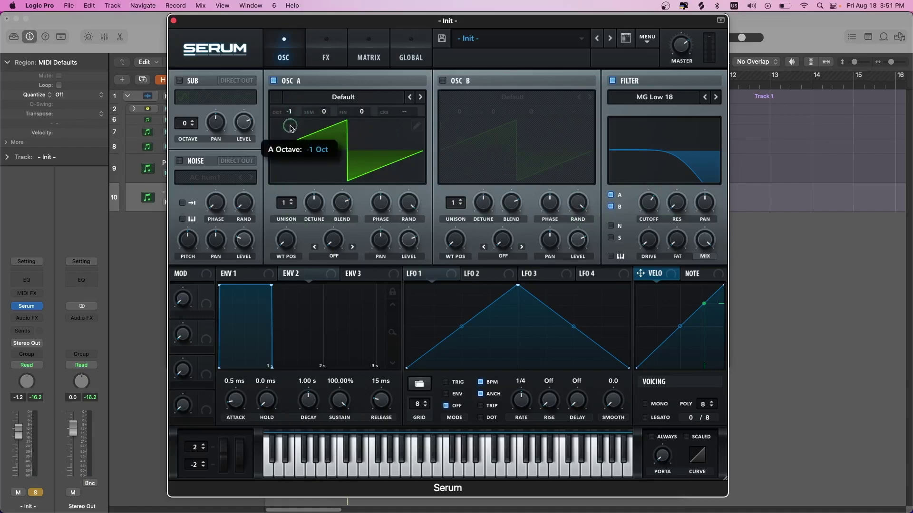
# Set oscillator A to octave -1 with 8 unison voices and reduce its detune
pyautogui.click(291, 127)
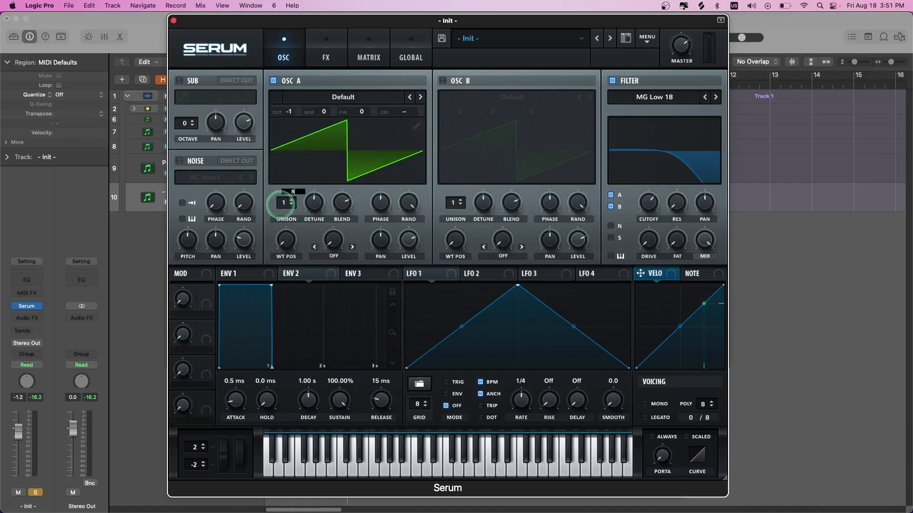
pyautogui.moveTo(317, 205)
pyautogui.moveTo(312, 216); pyautogui.dragTo(310, 217)
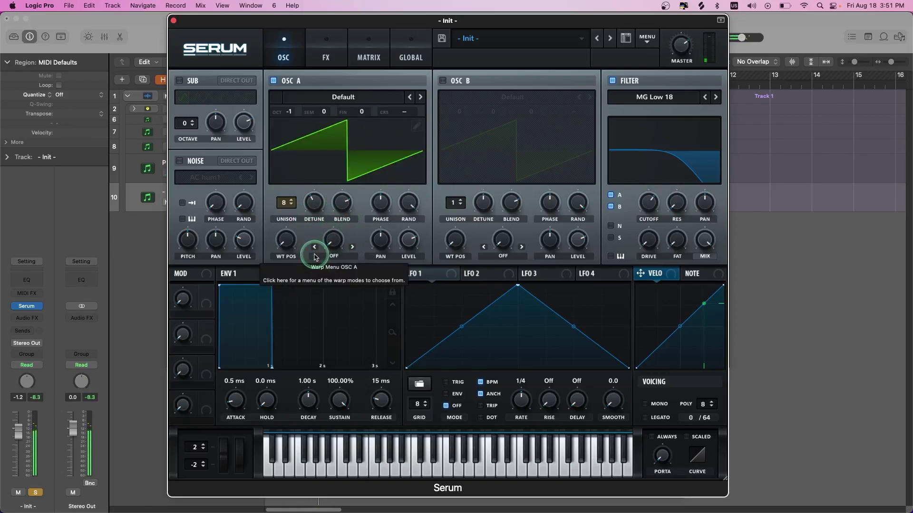
# Set oscillator A's warp mode to Bend + and raise the warp amount to curve the saw wave
pyautogui.click(333, 256)
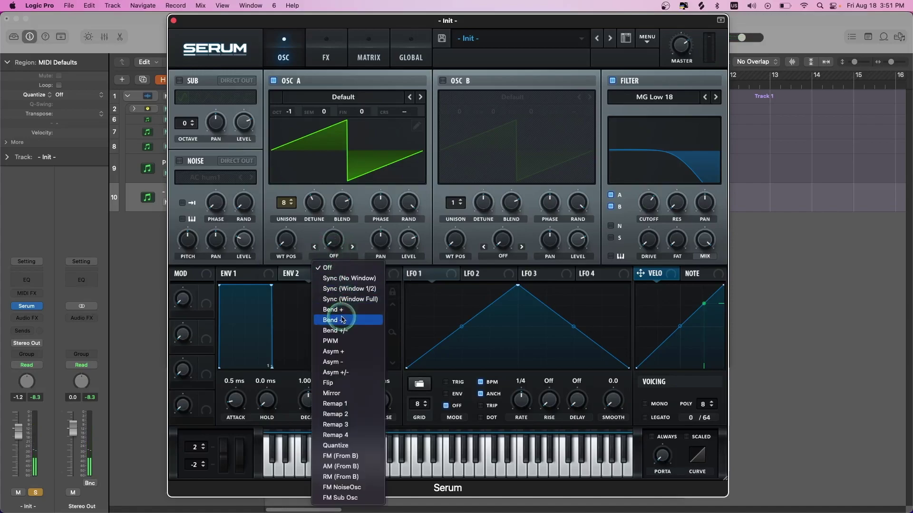
pyautogui.click(333, 310)
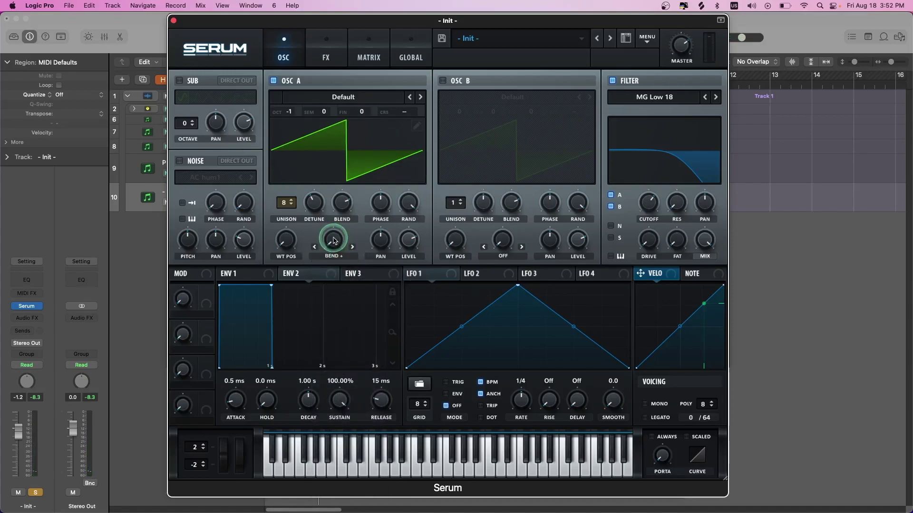
pyautogui.moveTo(334, 241); pyautogui.dragTo(337, 167)
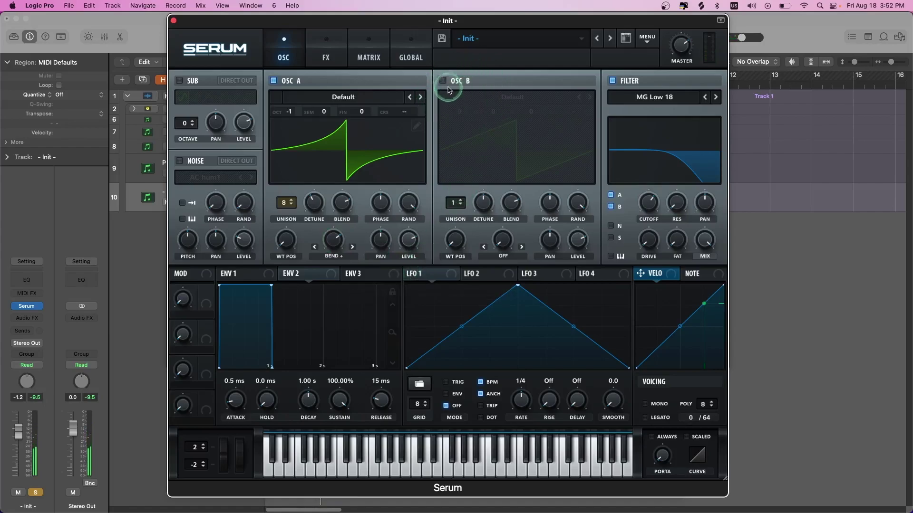
# Enable oscillator B with the Digital wavetable Ring and set its octave to -1
pyautogui.click(443, 81)
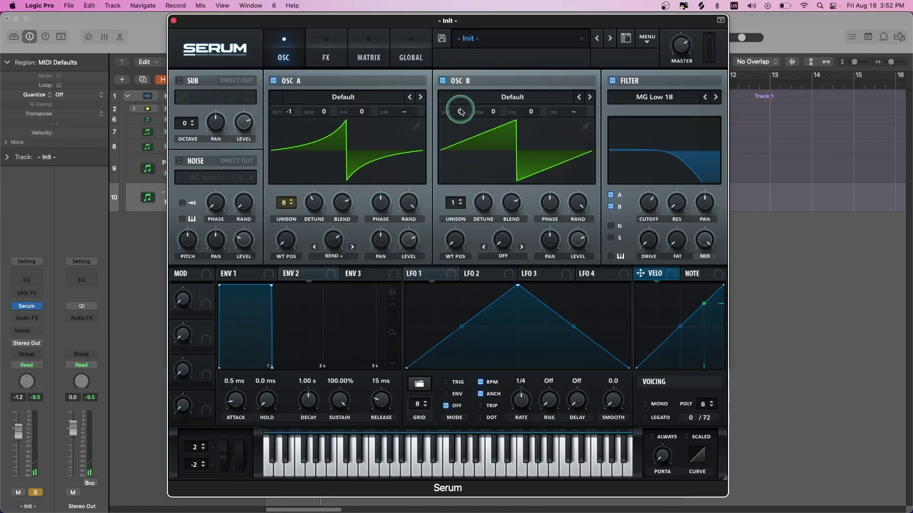
pyautogui.click(465, 97)
pyautogui.moveTo(468, 119)
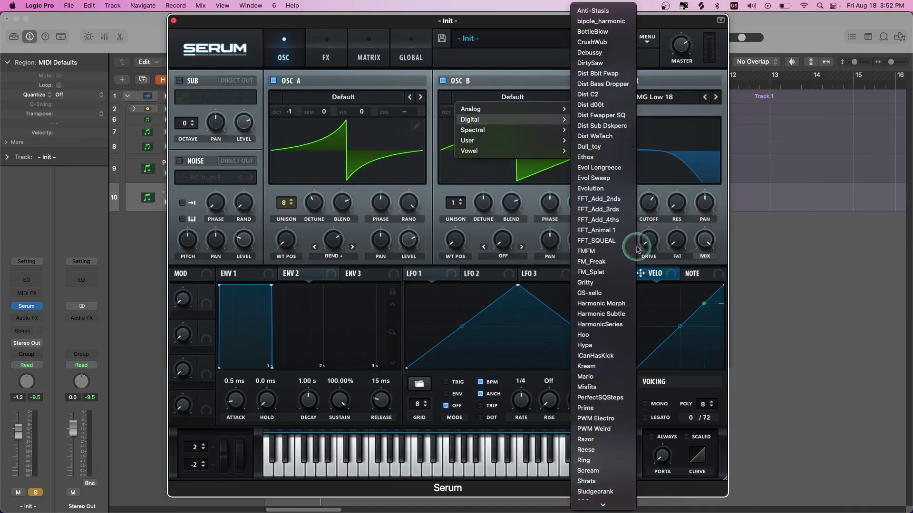
pyautogui.click(610, 461)
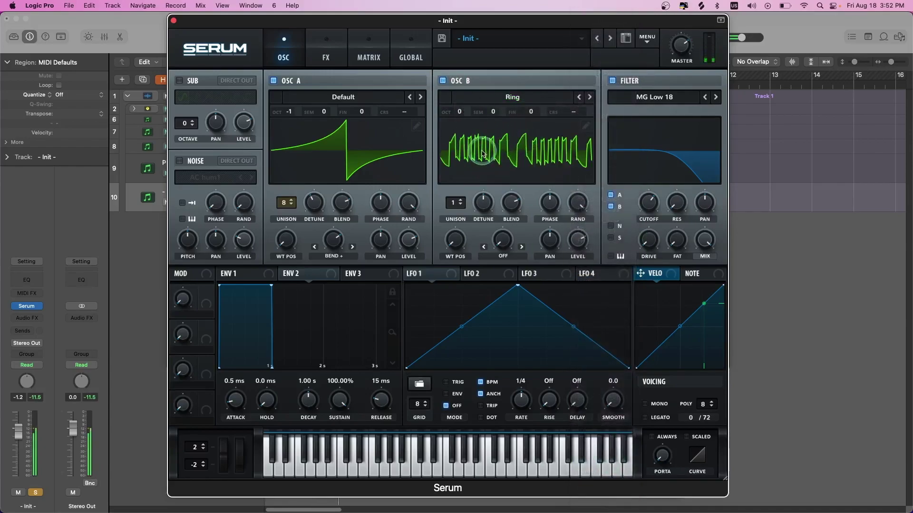
pyautogui.moveTo(462, 115); pyautogui.dragTo(464, 126)
pyautogui.press('space')
# Set oscillator B's wavetable position to 256 and lower its level
pyautogui.click(454, 241)
pyautogui.moveTo(455, 249); pyautogui.dragTo(461, 219)
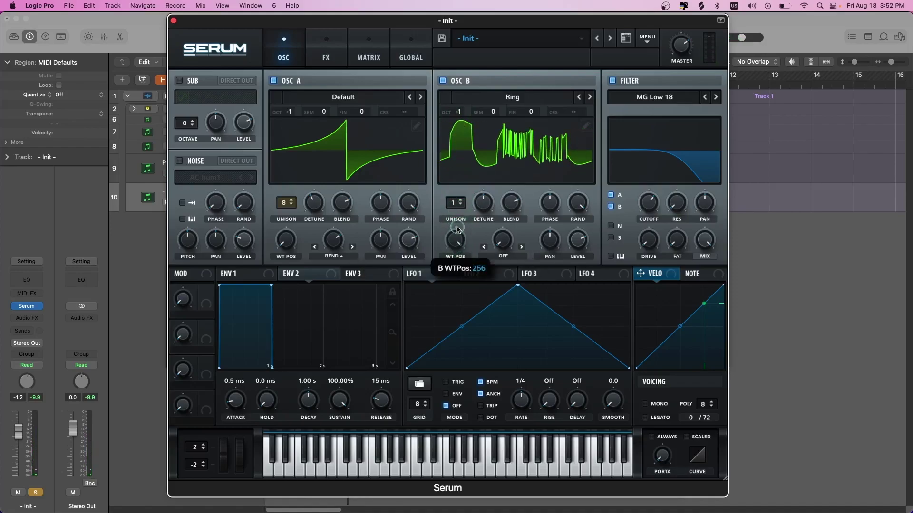
pyautogui.click(457, 230)
pyautogui.click(529, 340)
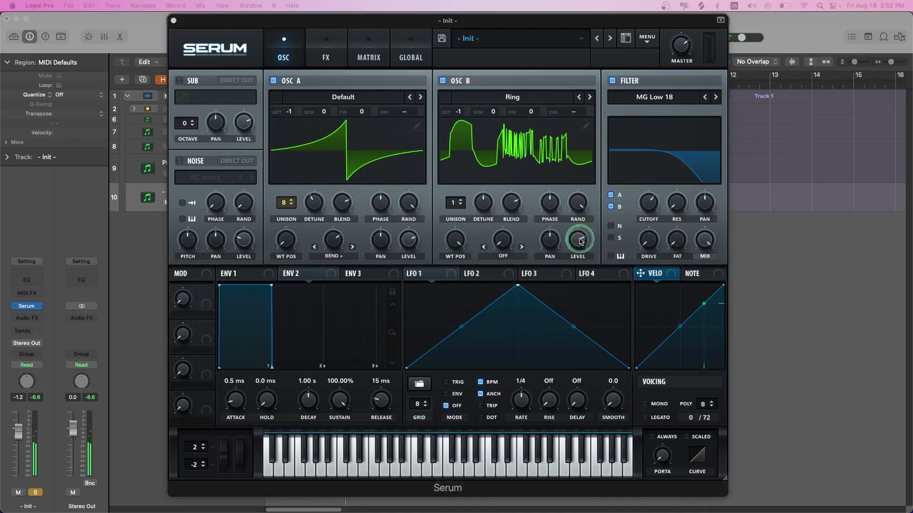
pyautogui.click(578, 243)
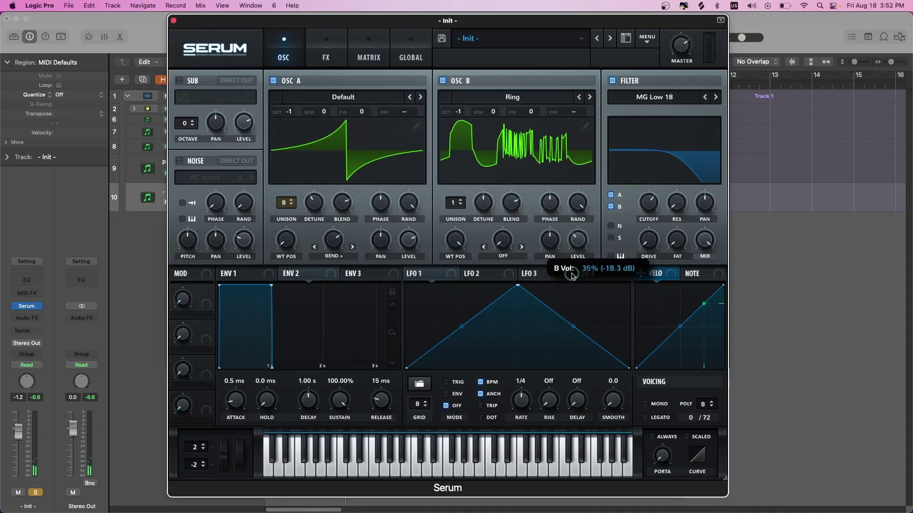
pyautogui.moveTo(572, 269); pyautogui.dragTo(574, 265)
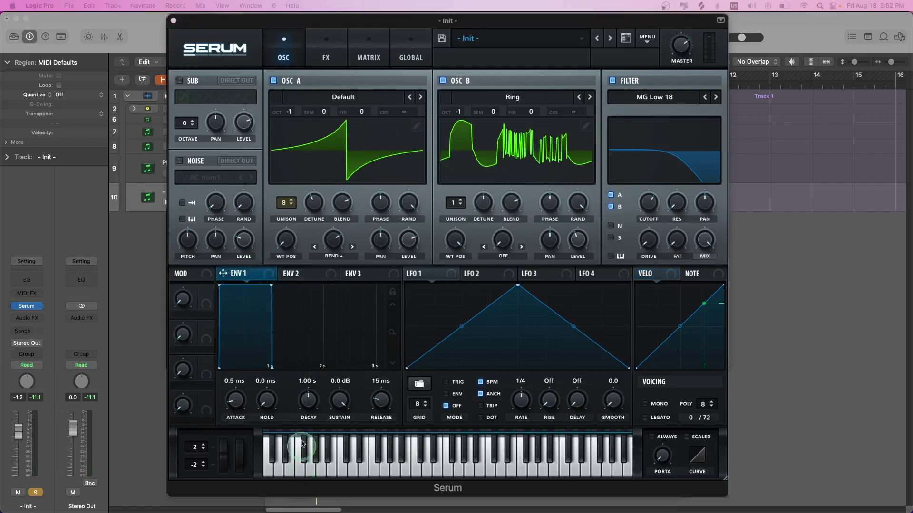
# Set envelope 1's decay to 195 ms and its sustain to -10.9 dB
pyautogui.click(305, 384)
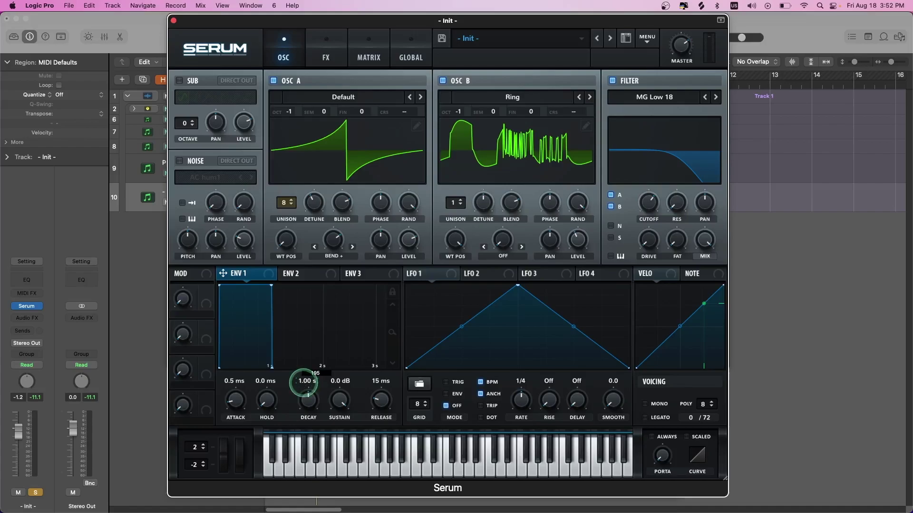
pyautogui.write('195 m')
pyautogui.press('Return')
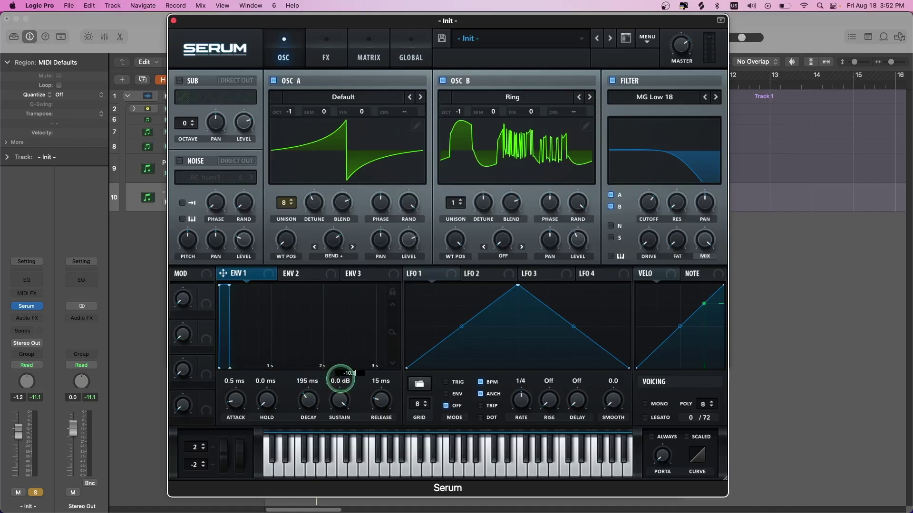
pyautogui.write('-10.9')
pyautogui.press('Return')
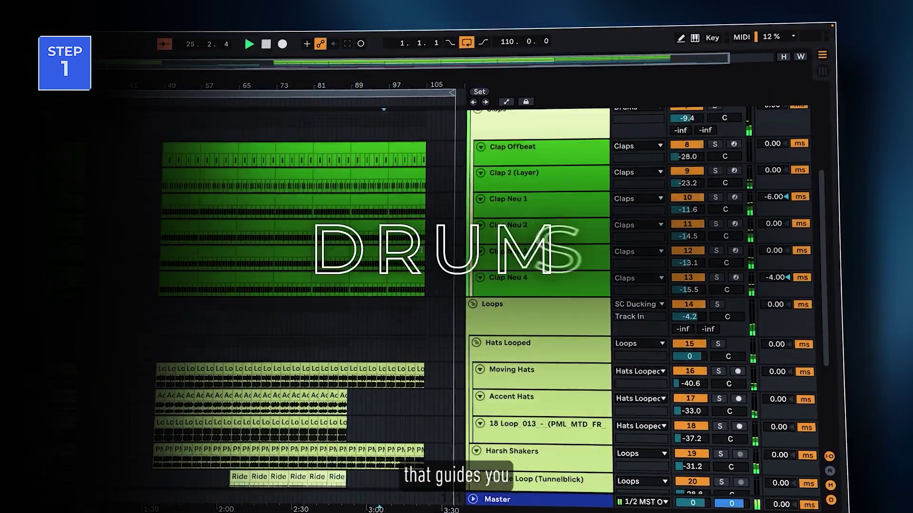
pyautogui.scroll(-4, 423, 256)
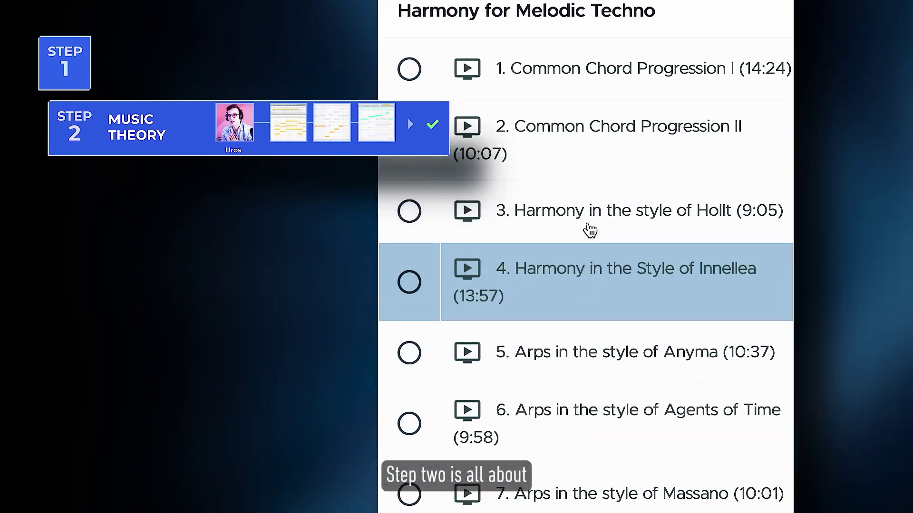
pyautogui.scroll(2, 591, 242)
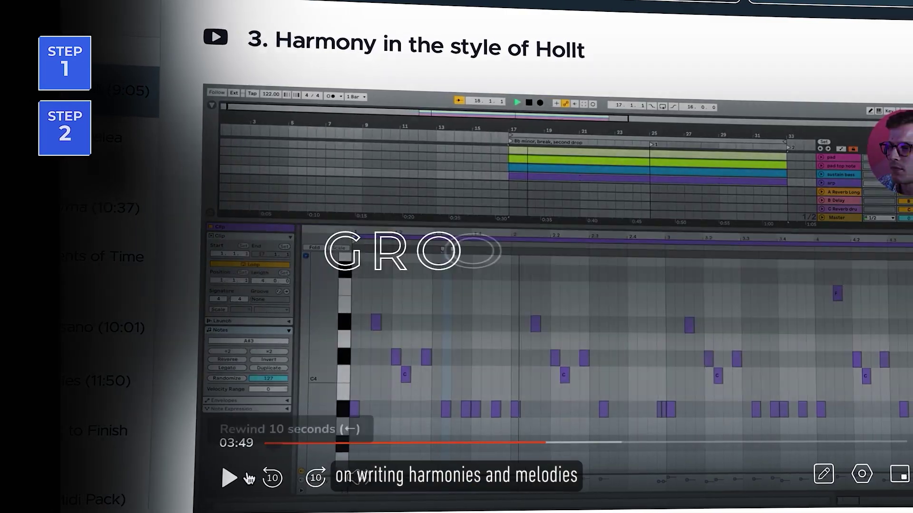
pyautogui.click(226, 479)
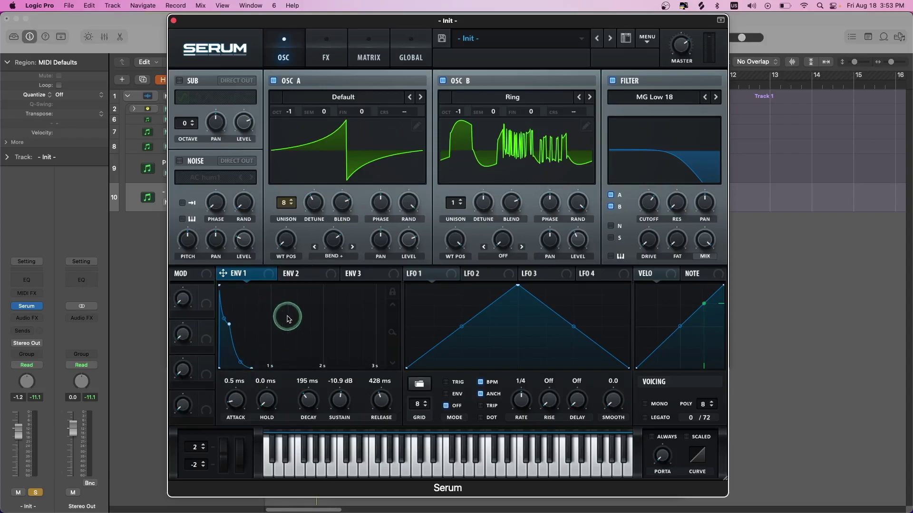
# Set envelope 2's decay to 98 ms, its sustain to 37.08% and its release to 450 ms
pyautogui.click(287, 274)
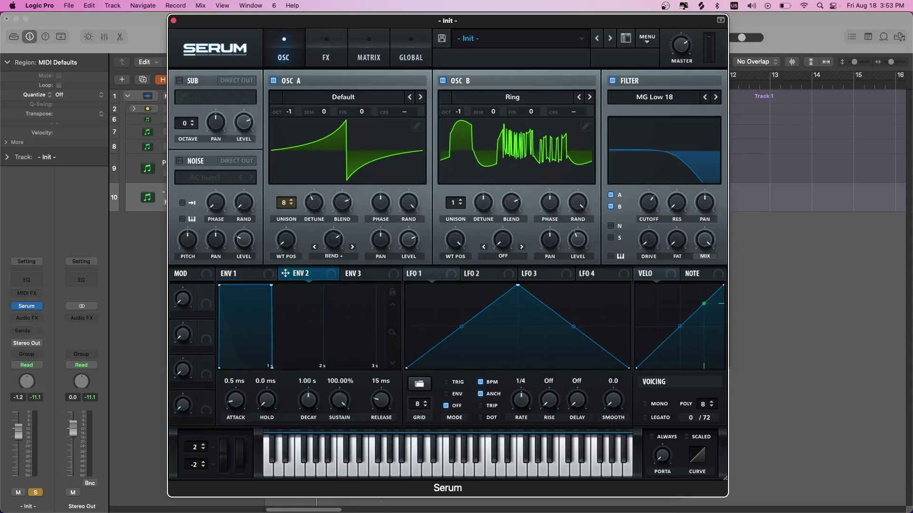
pyautogui.click(308, 381)
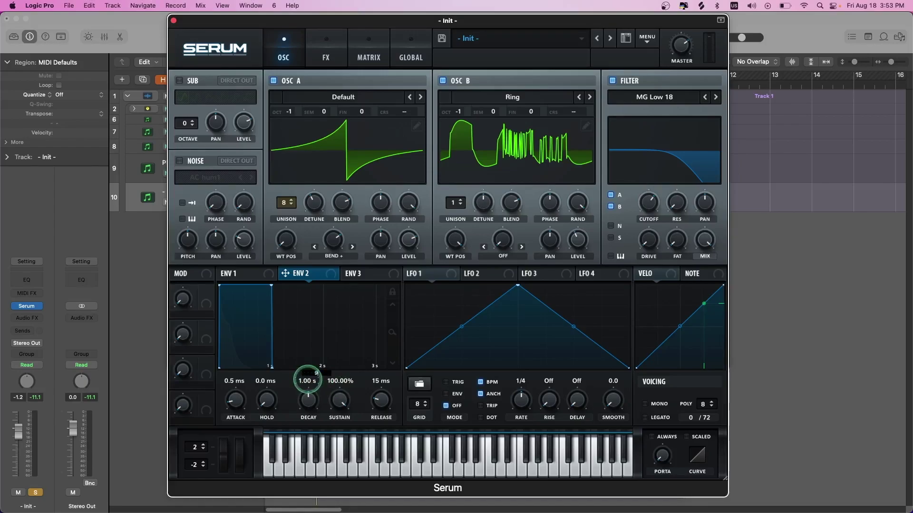
pyautogui.press('Return')
pyautogui.click(339, 382)
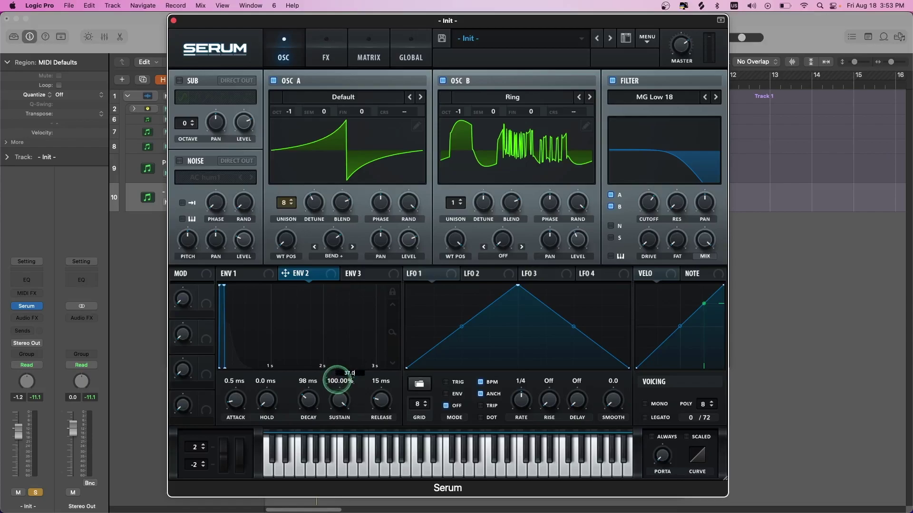
pyautogui.write('37.08')
pyautogui.press('Return')
pyautogui.click(382, 383)
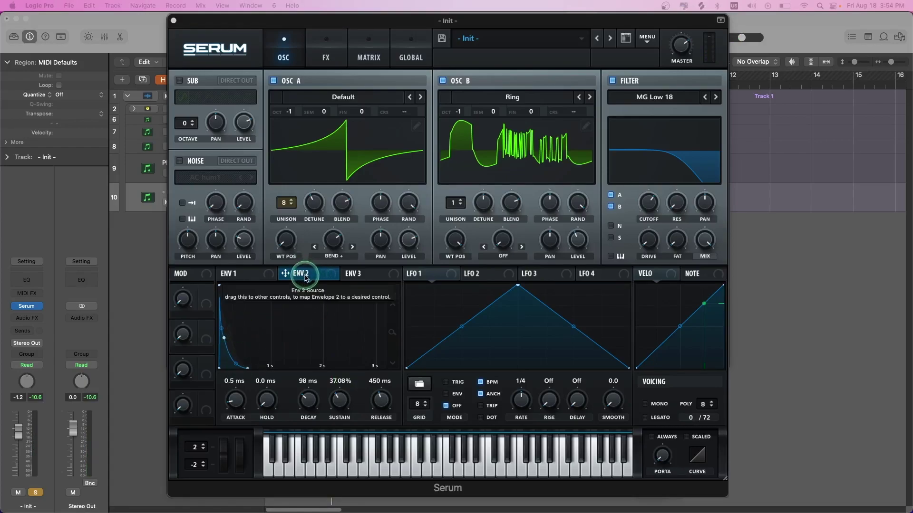
# Lower oscillator A's base level fully and map envelope 2 to the filter cutoff and both oscillators' levels
pyautogui.moveTo(304, 278); pyautogui.dragTo(638, 190)
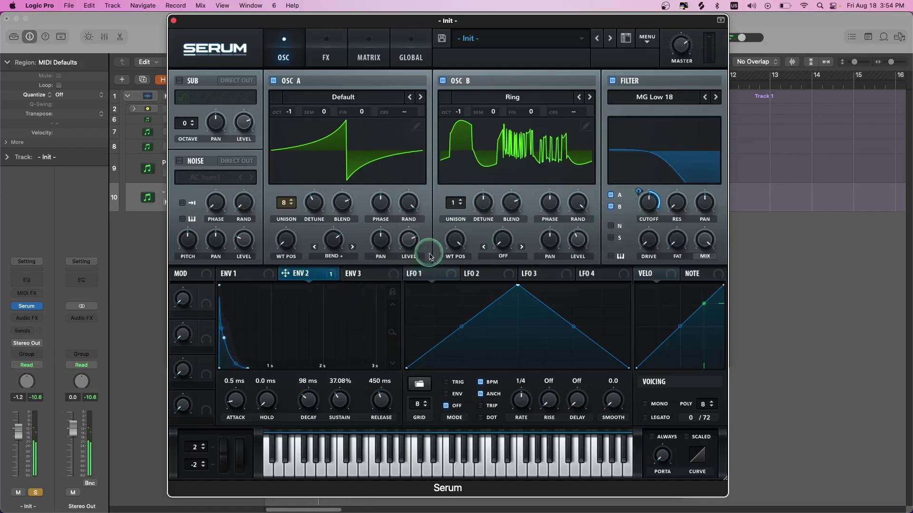
pyautogui.moveTo(411, 238); pyautogui.dragTo(403, 265)
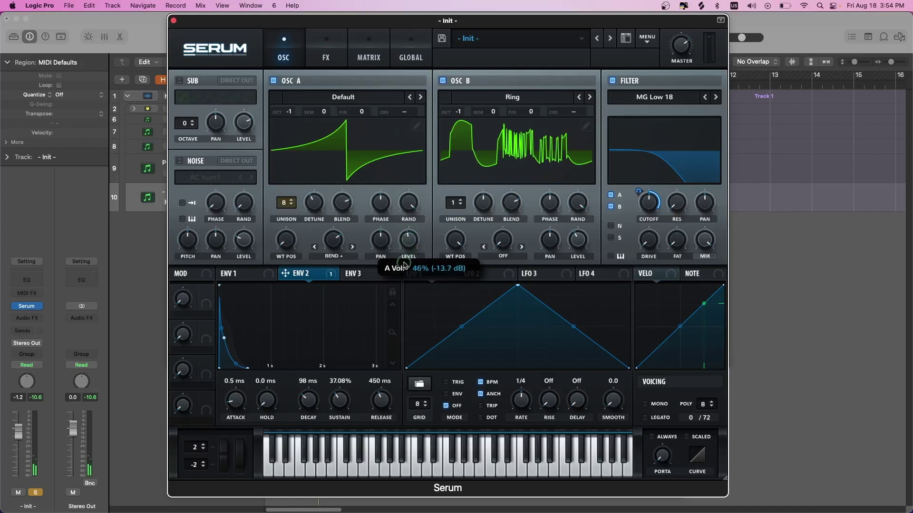
pyautogui.moveTo(395, 305); pyautogui.dragTo(393, 322)
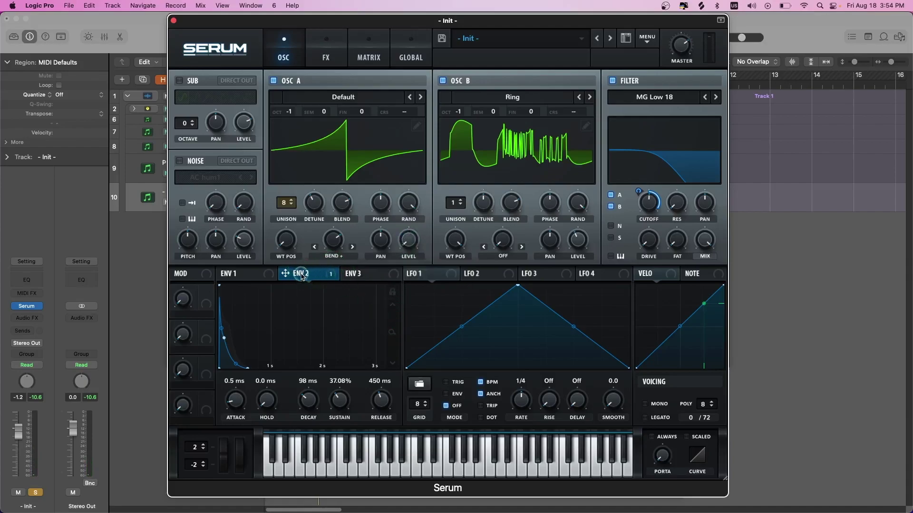
pyautogui.moveTo(407, 259); pyautogui.dragTo(408, 240)
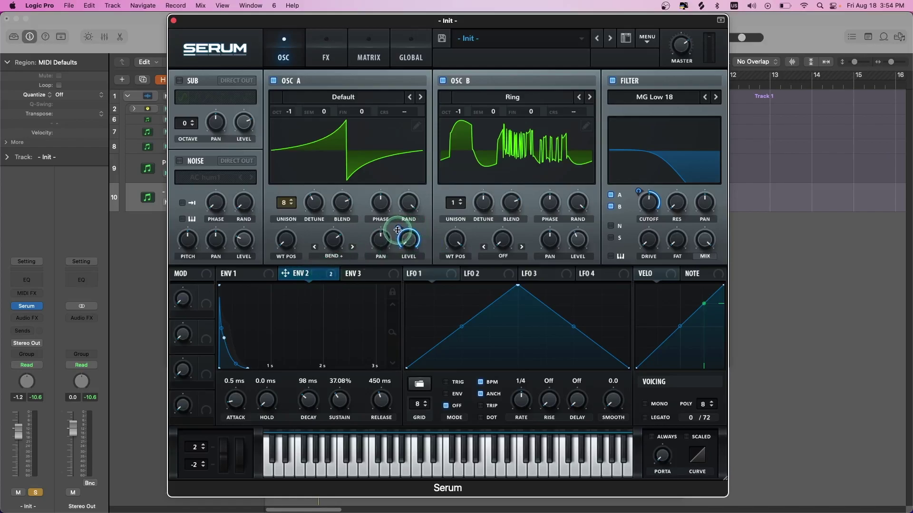
pyautogui.moveTo(397, 230)
pyautogui.mouseDown()
pyautogui.moveTo(398, 206)
pyautogui.moveTo(398, 228)
pyautogui.mouseUp()
pyautogui.moveTo(538, 252); pyautogui.dragTo(570, 230)
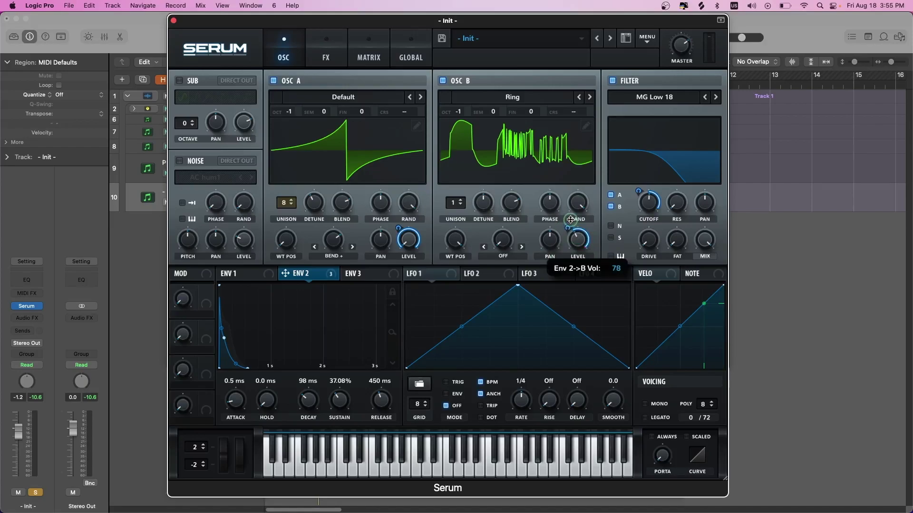
pyautogui.moveTo(570, 188); pyautogui.dragTo(570, 232)
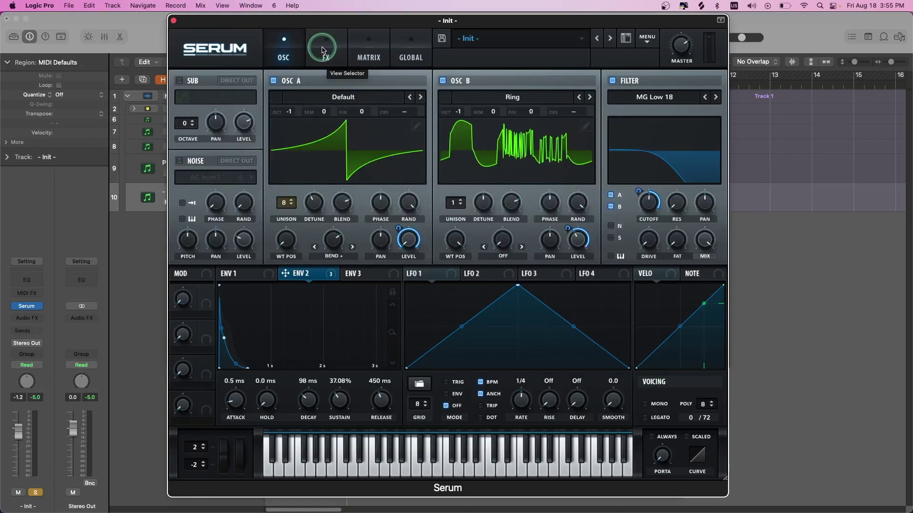
# Enable the Hyper/Dimension effect, raise the Hyper detune and lower its mix to zero
pyautogui.click(325, 51)
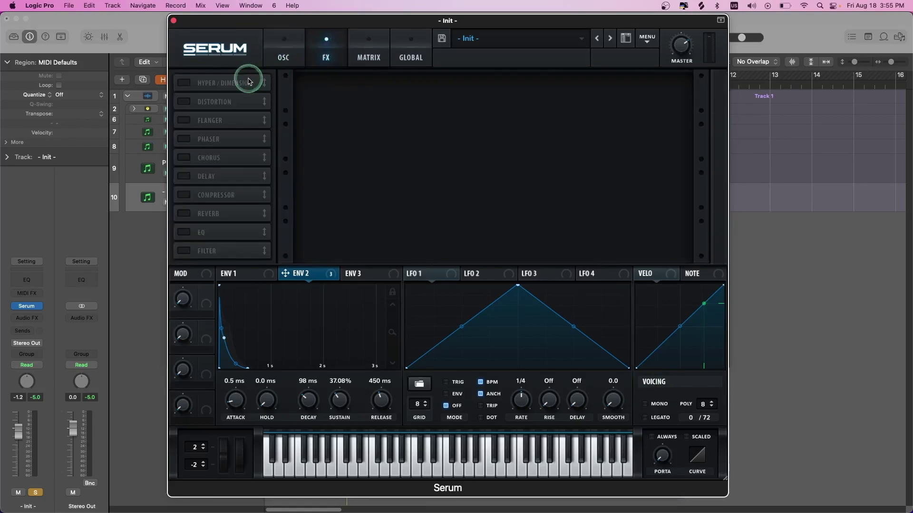
pyautogui.click(184, 84)
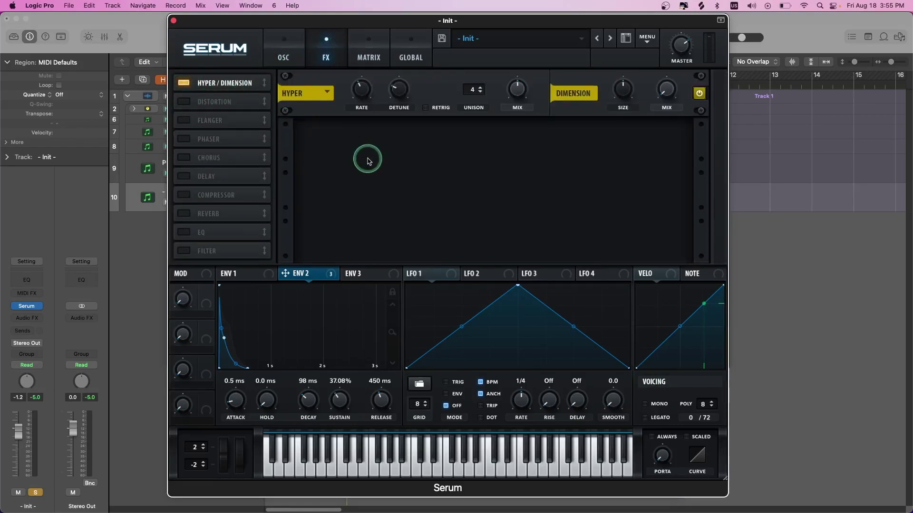
pyautogui.doubleClick(398, 90)
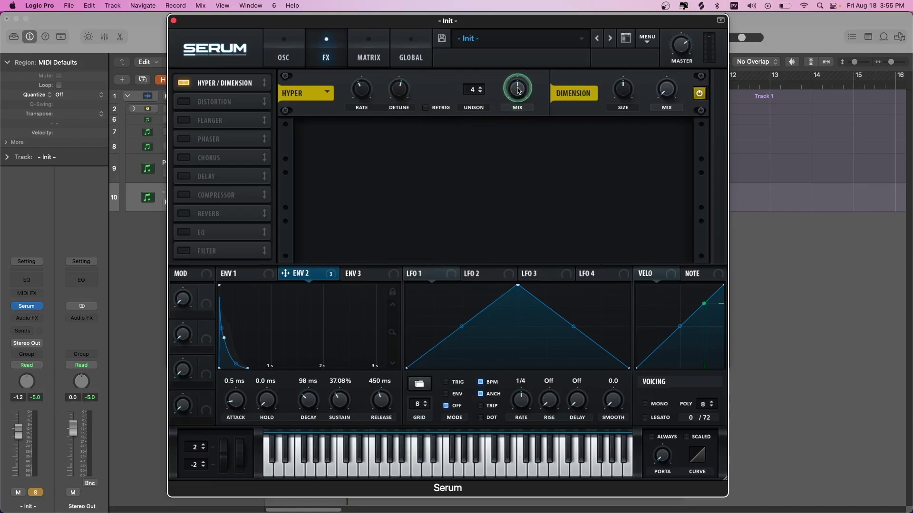
pyautogui.moveTo(518, 90); pyautogui.dragTo(503, 230)
# Map envelope 2 to the Hyper mix with an amount of about 42 and play the sound
pyautogui.moveTo(337, 275); pyautogui.dragTo(507, 78)
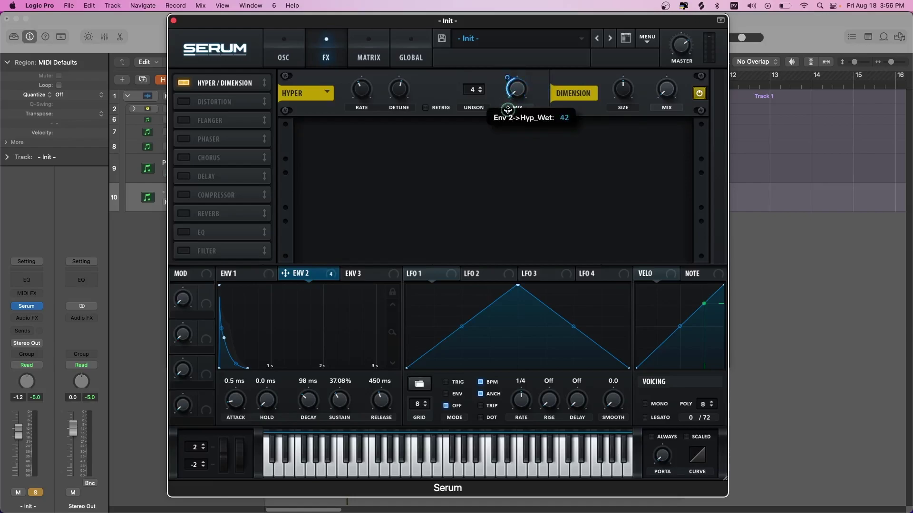
pyautogui.moveTo(508, 108); pyautogui.dragTo(509, 106)
pyautogui.click(502, 232)
pyautogui.press('space')
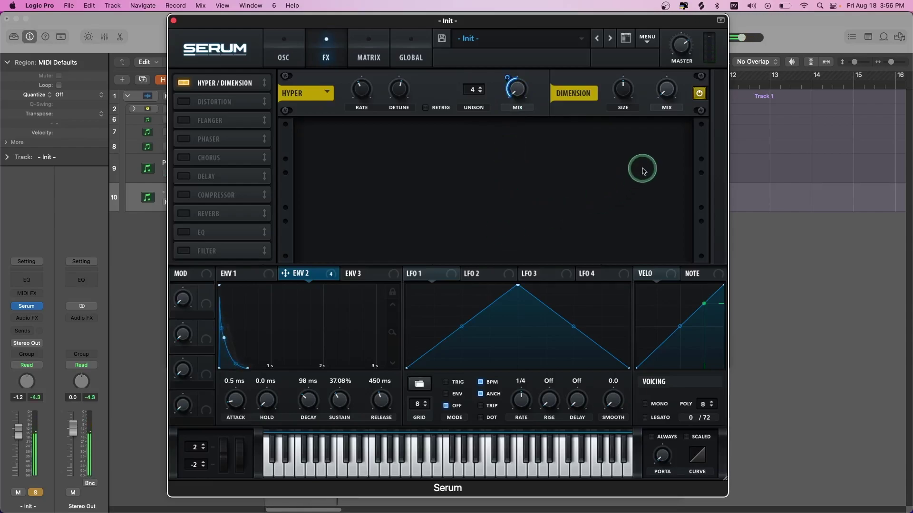
# Map envelope 2 to the Dimension mix with an amount of about 28
pyautogui.moveTo(314, 275); pyautogui.dragTo(665, 93)
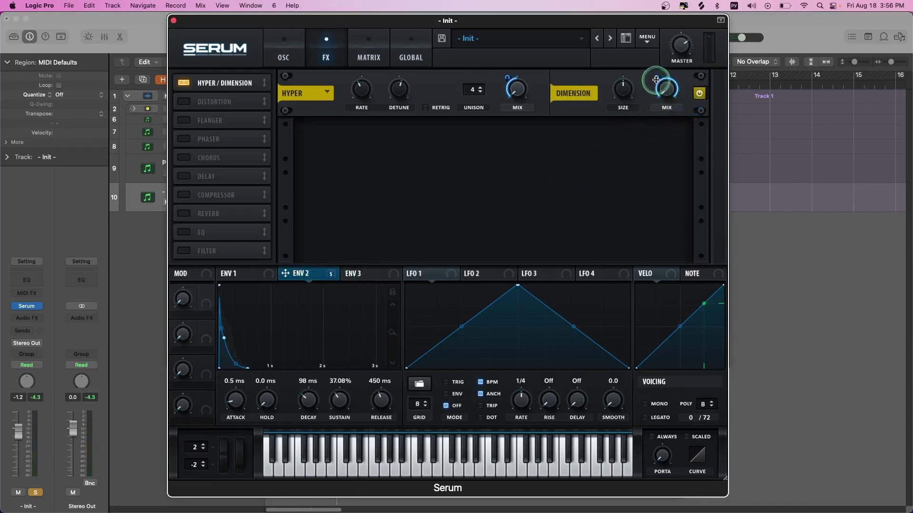
pyautogui.moveTo(656, 80)
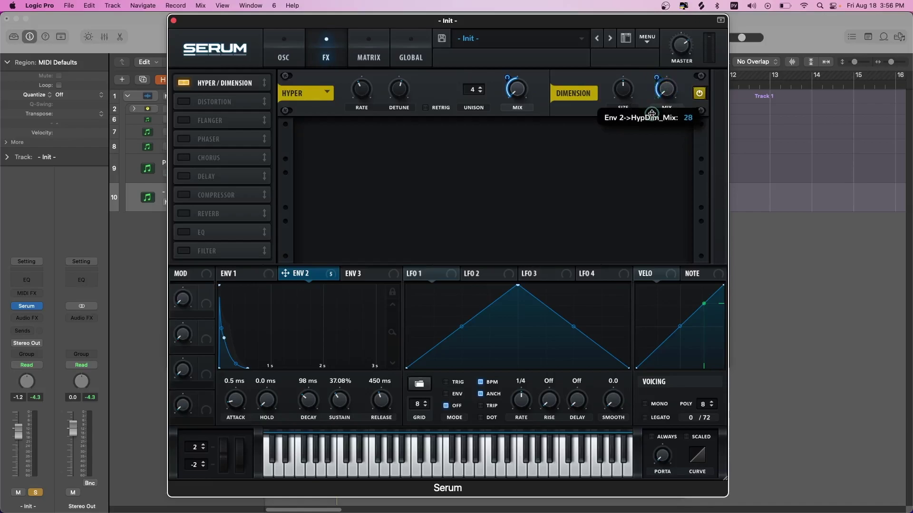
pyautogui.moveTo(651, 112); pyautogui.dragTo(651, 113)
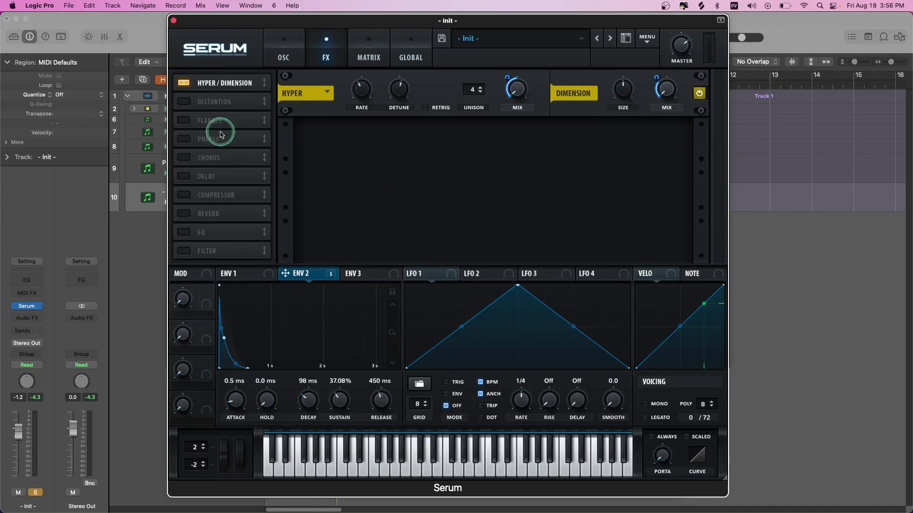
# Enable Sine Shaper distortion with a higher drive, and lower the master volume to about 41% to compensate
pyautogui.click(184, 101)
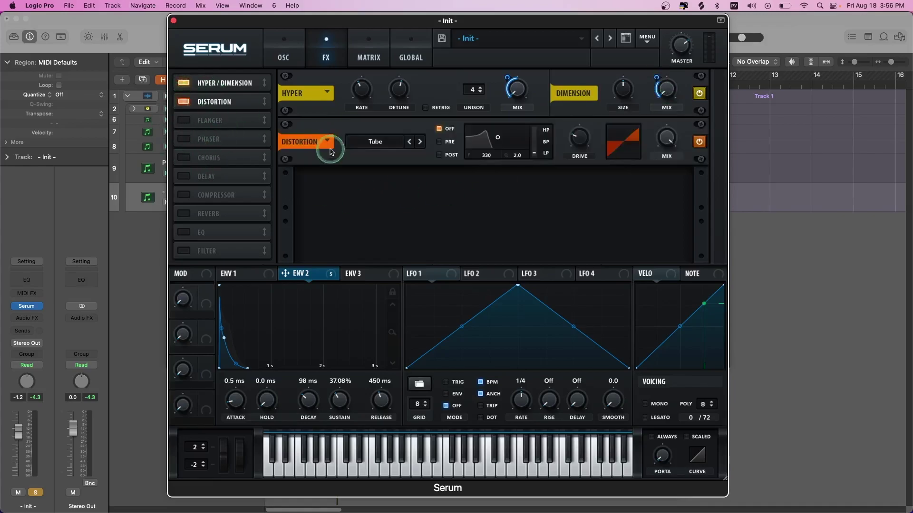
pyautogui.click(357, 152)
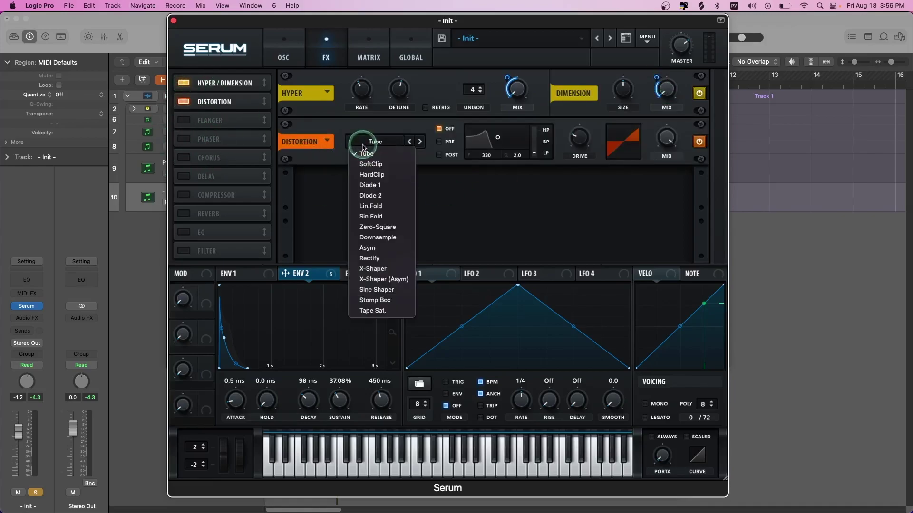
pyautogui.click(391, 290)
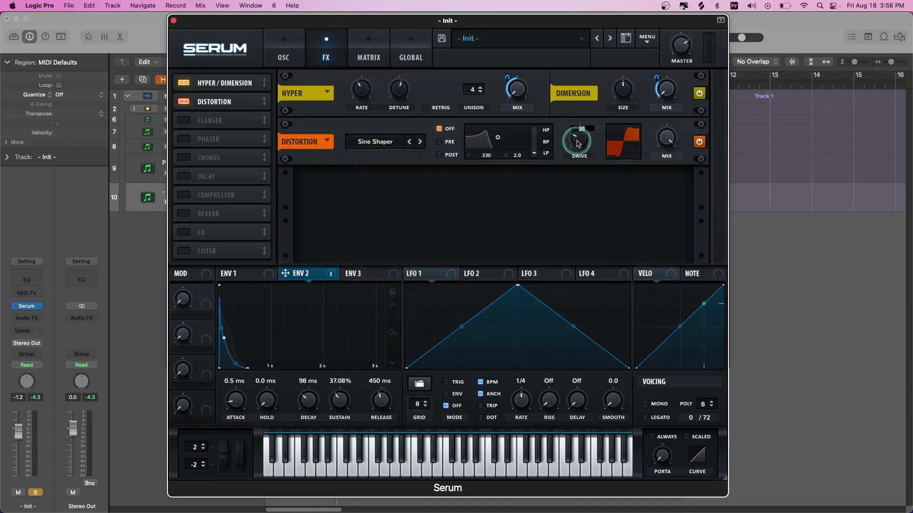
pyautogui.press('Return')
pyautogui.press('space')
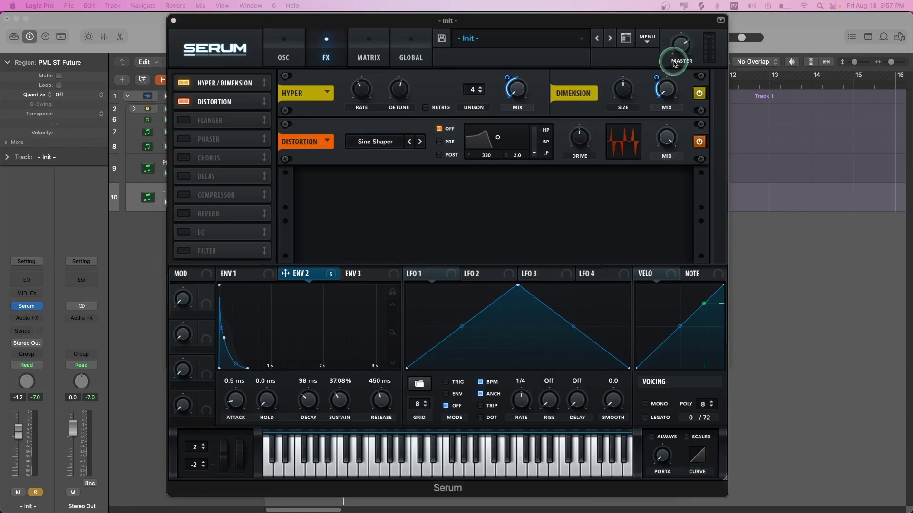
pyautogui.moveTo(683, 47)
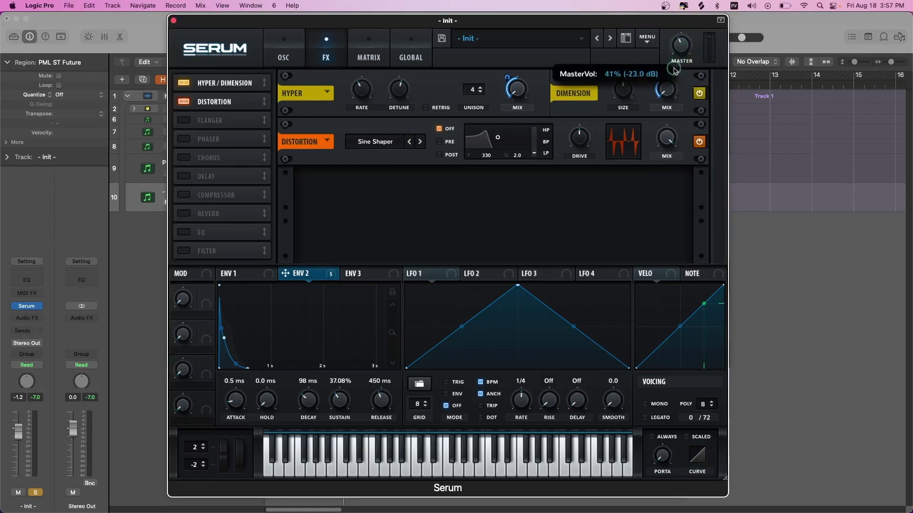
pyautogui.click(683, 47)
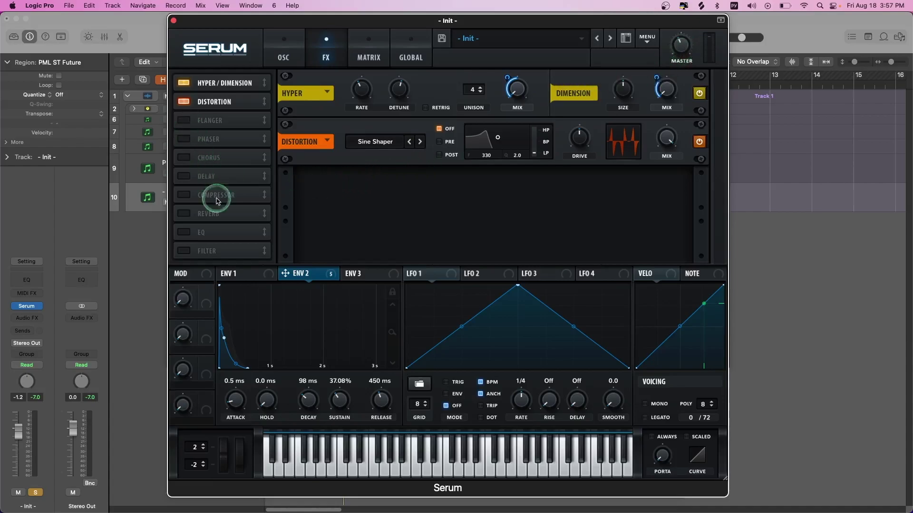
# Enable the compressor, place it directly after the distortion in the effects chain and raise its gain
pyautogui.click(187, 197)
pyautogui.moveTo(214, 195); pyautogui.dragTo(216, 120)
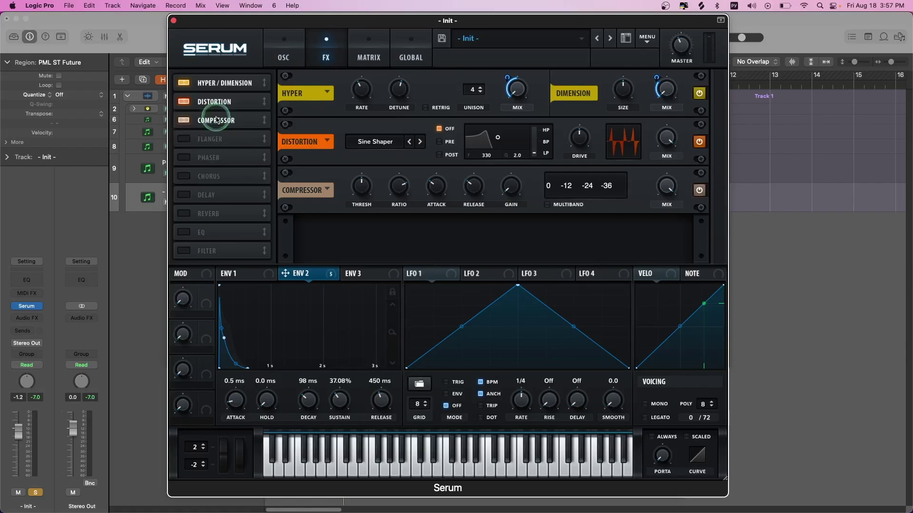
pyautogui.click(363, 190)
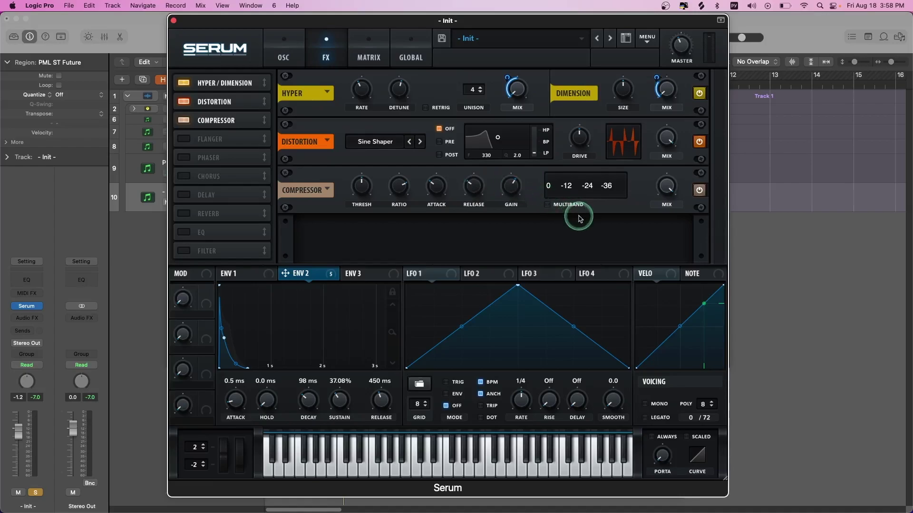
# Turn on the compressor's multiband mode, raise the mid band to 144% and play the sound
pyautogui.click(546, 204)
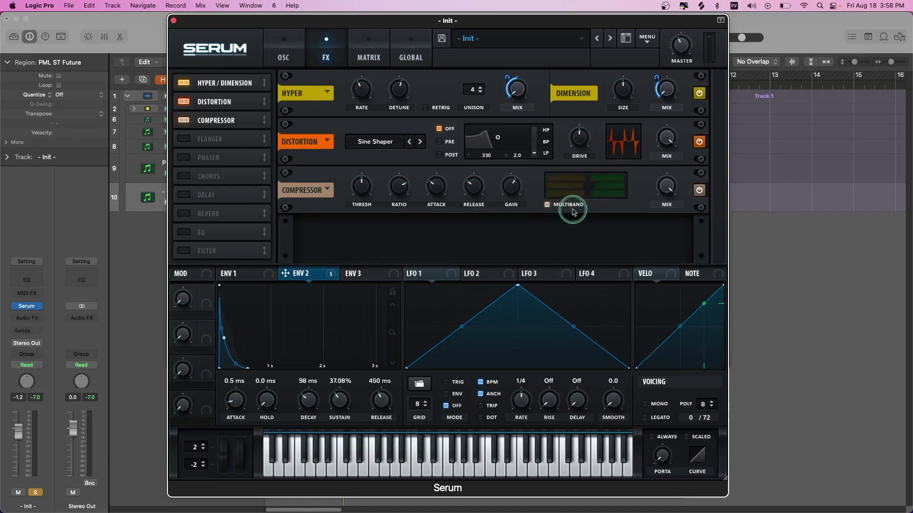
pyautogui.click(602, 187)
pyautogui.click(621, 181)
pyautogui.click(610, 183)
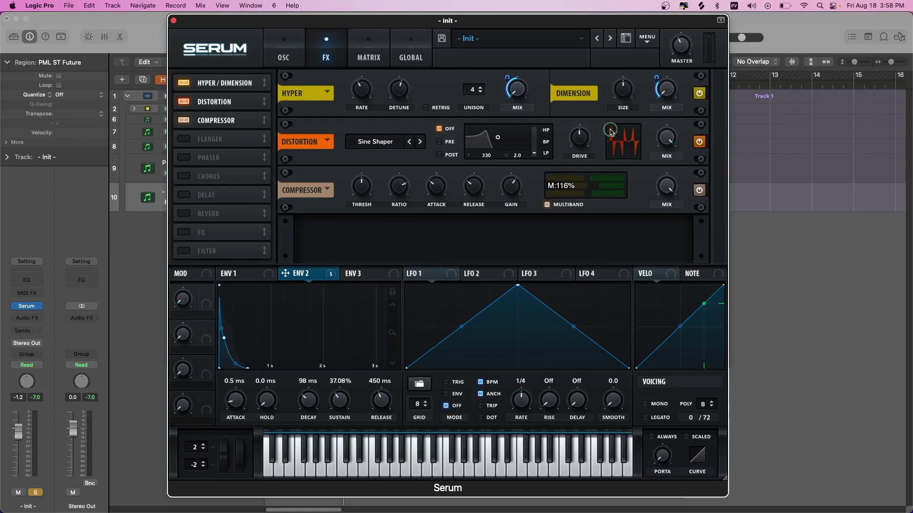
pyautogui.click(606, 170)
pyautogui.click(612, 186)
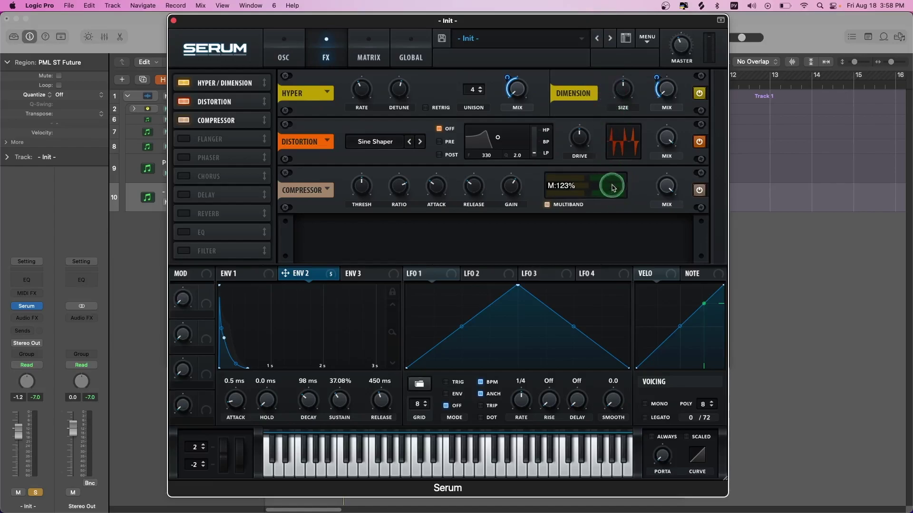
pyautogui.click(610, 183)
pyautogui.click(610, 152)
pyautogui.click(613, 186)
pyautogui.moveTo(613, 137); pyautogui.dragTo(613, 127)
pyautogui.click(612, 185)
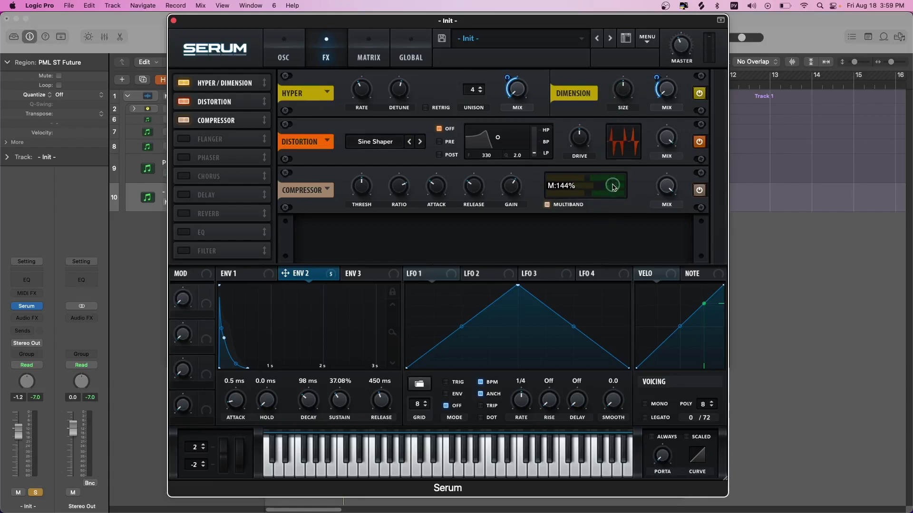
pyautogui.press('space')
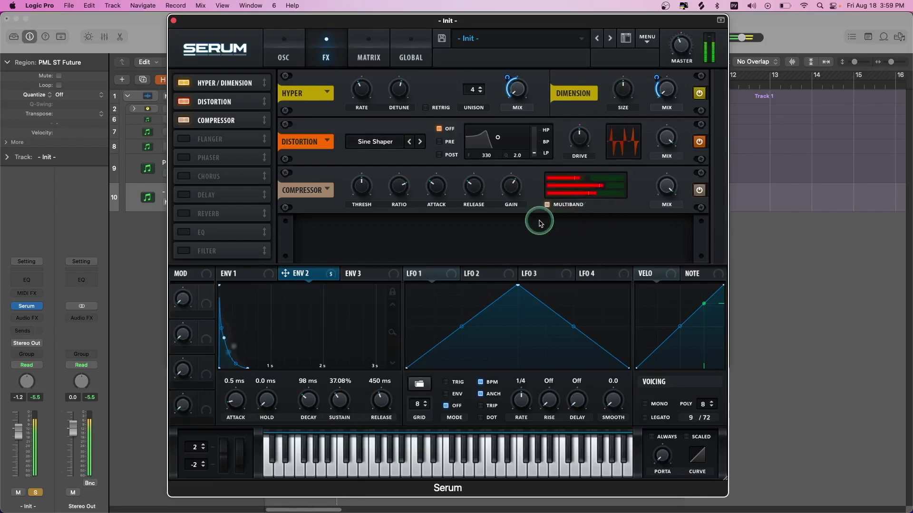
pyautogui.press('space')
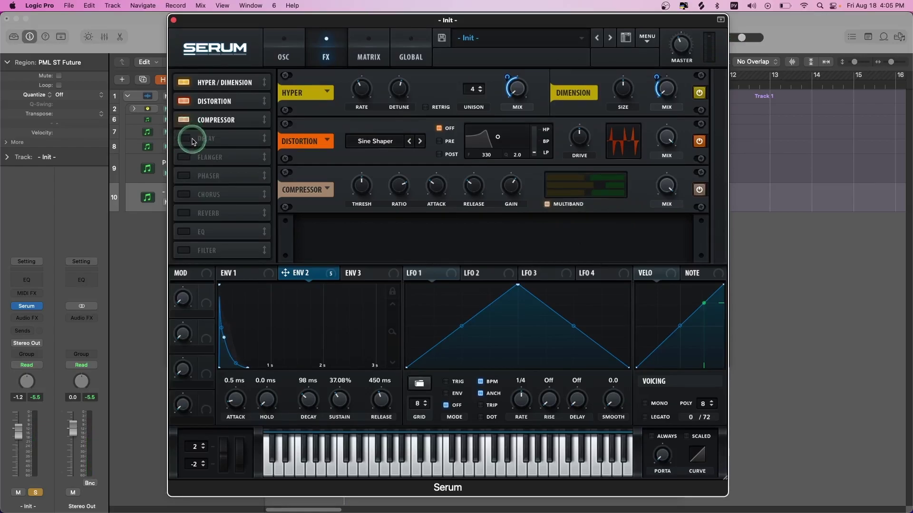
# Enable the delay effect, link its left and right channels and set the delay time to 1/8
pyautogui.moveTo(191, 136); pyautogui.dragTo(186, 141)
pyautogui.click(184, 139)
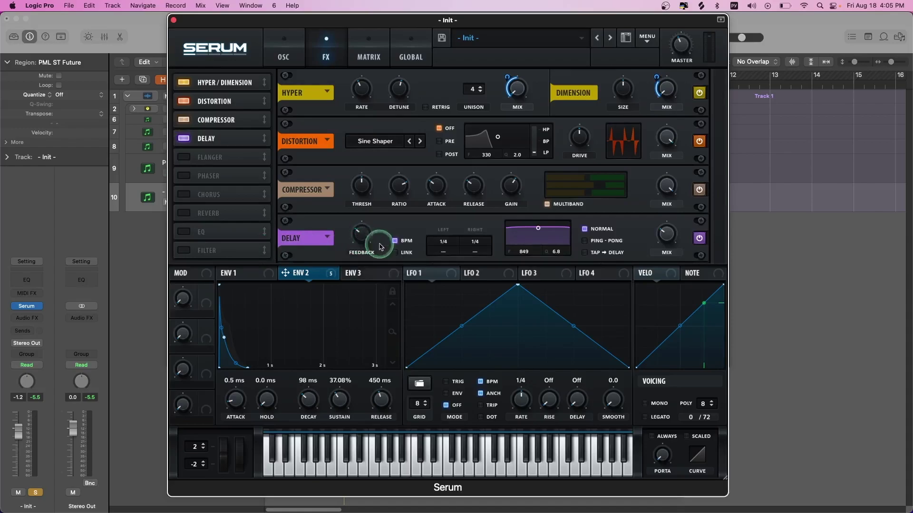
pyautogui.click(399, 253)
pyautogui.click(399, 253)
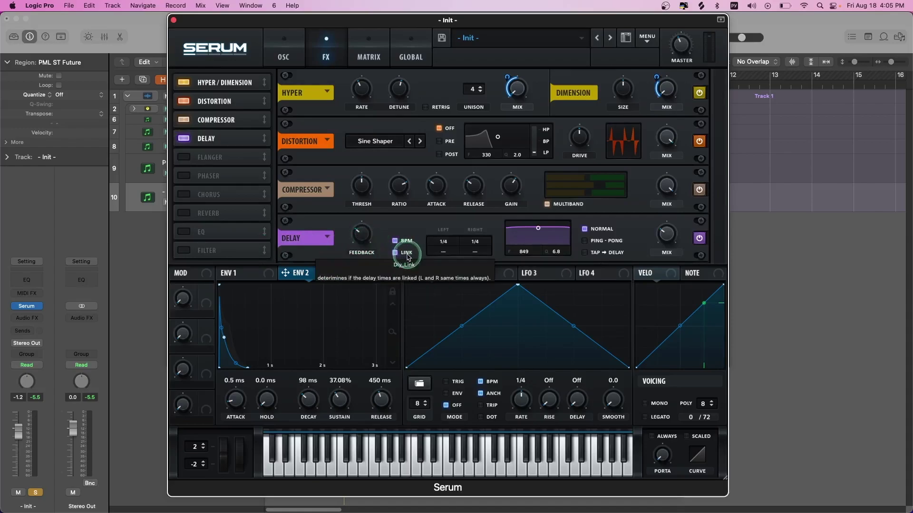
pyautogui.click(446, 243)
pyautogui.moveTo(446, 244); pyautogui.dragTo(446, 251)
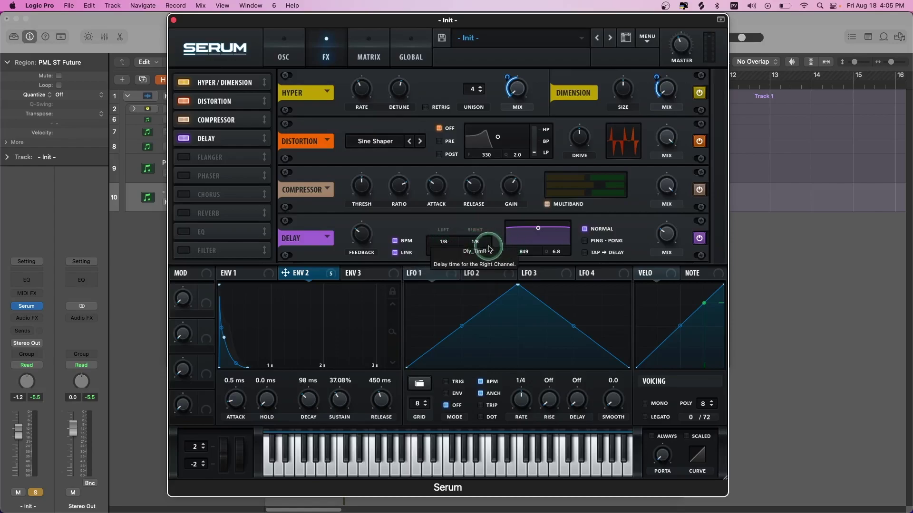
# Switch the delay to Ping-Pong mode and adjust its mix
pyautogui.click(586, 242)
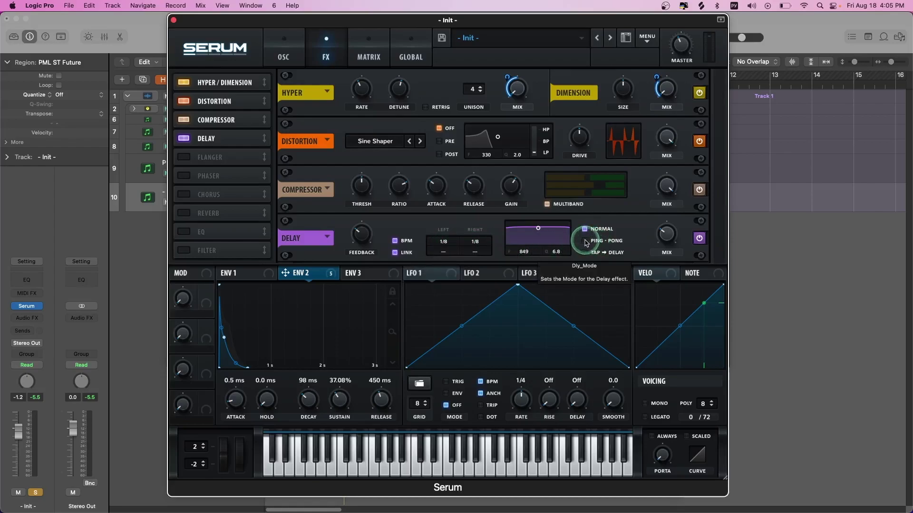
pyautogui.click(667, 235)
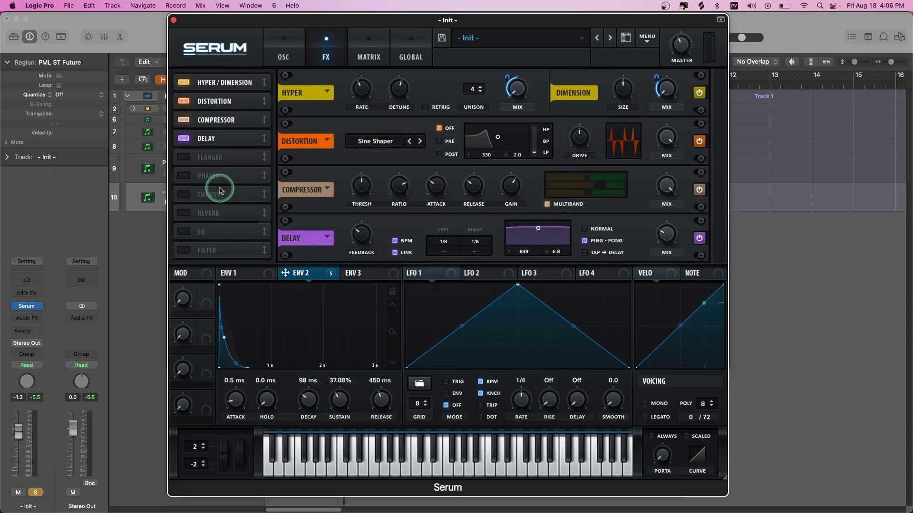
# Enable the reverb directly after the delay in the effects chain, raise its high cut and adjust its mix
pyautogui.moveTo(182, 220); pyautogui.dragTo(225, 159)
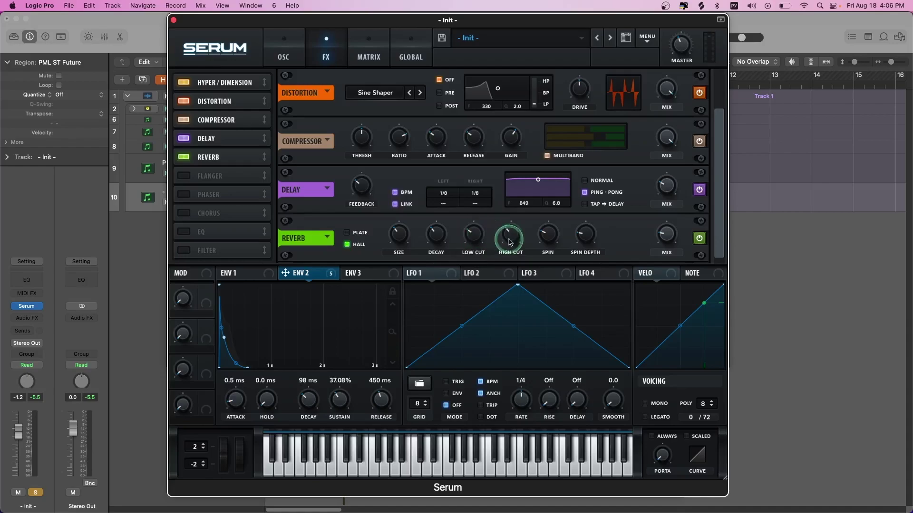
pyautogui.moveTo(513, 237)
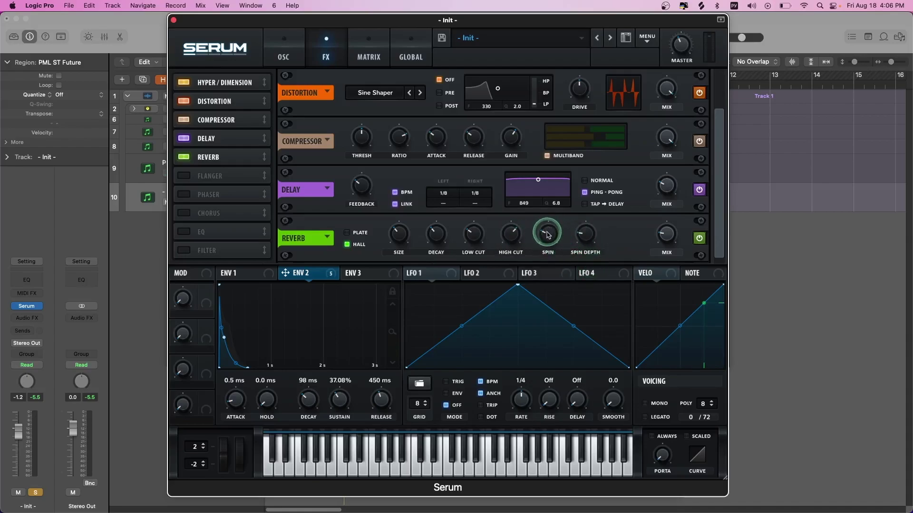
pyautogui.moveTo(551, 237)
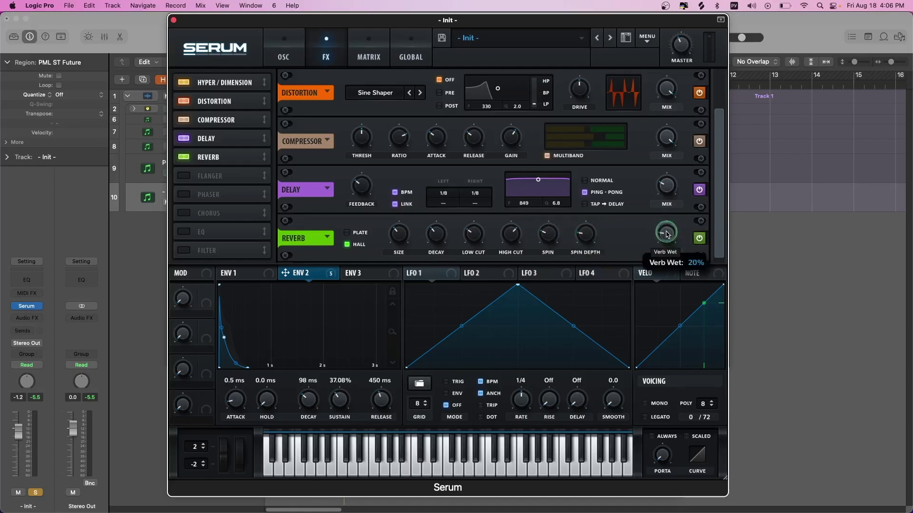
pyautogui.moveTo(667, 234); pyautogui.dragTo(668, 240)
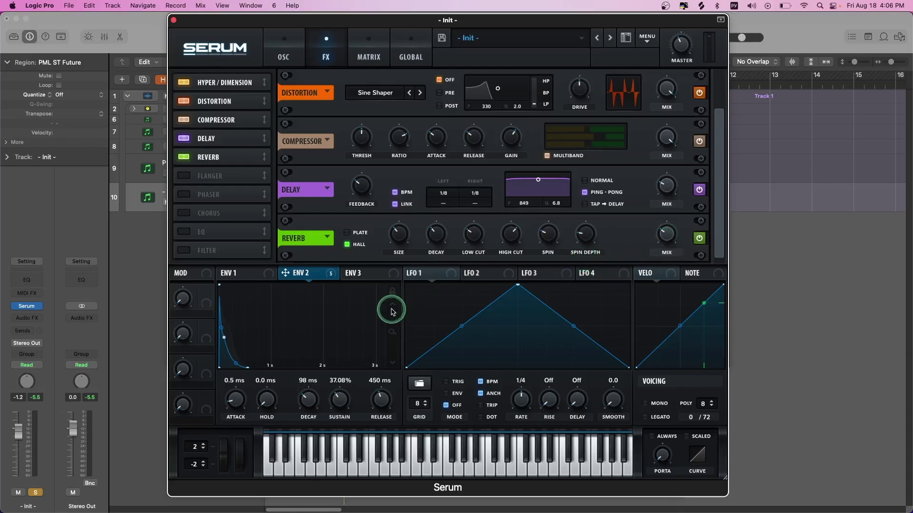
# Play the sound with all effects active, return to the oscillator page and close the synth window
pyautogui.press('space')
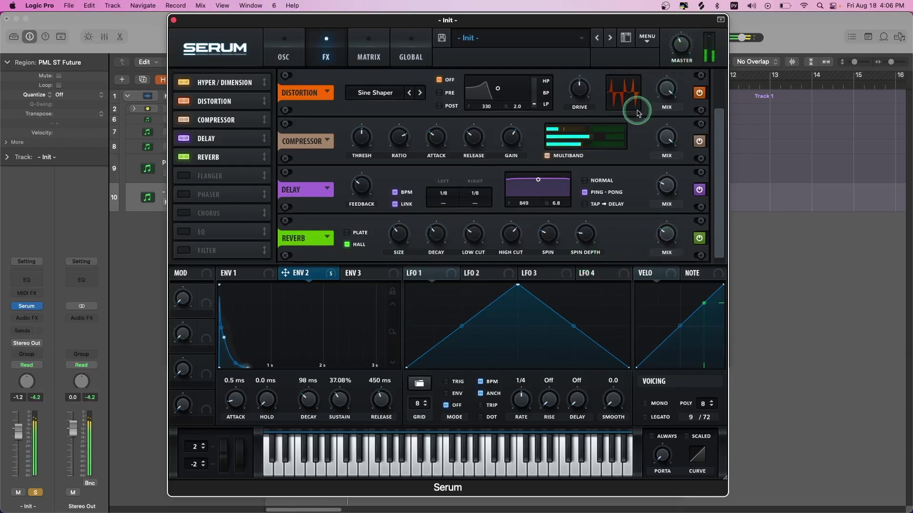
pyautogui.click(282, 53)
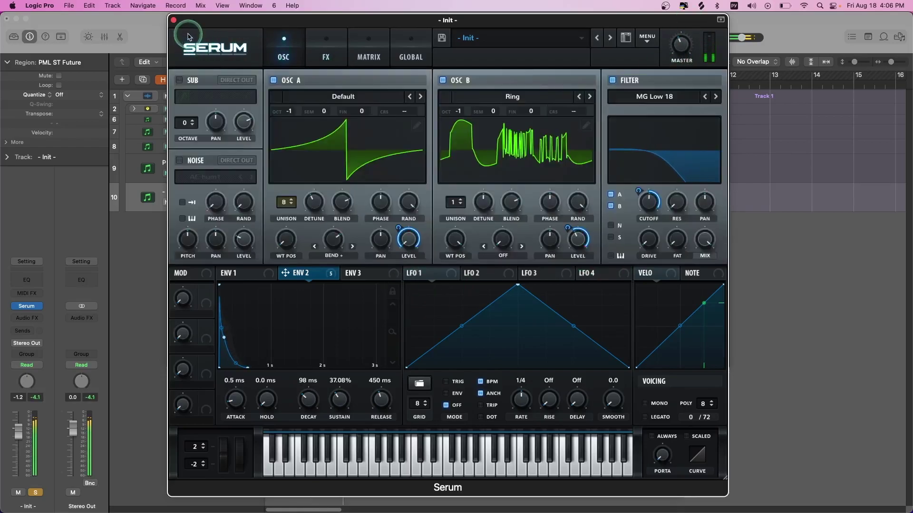
pyautogui.click(174, 20)
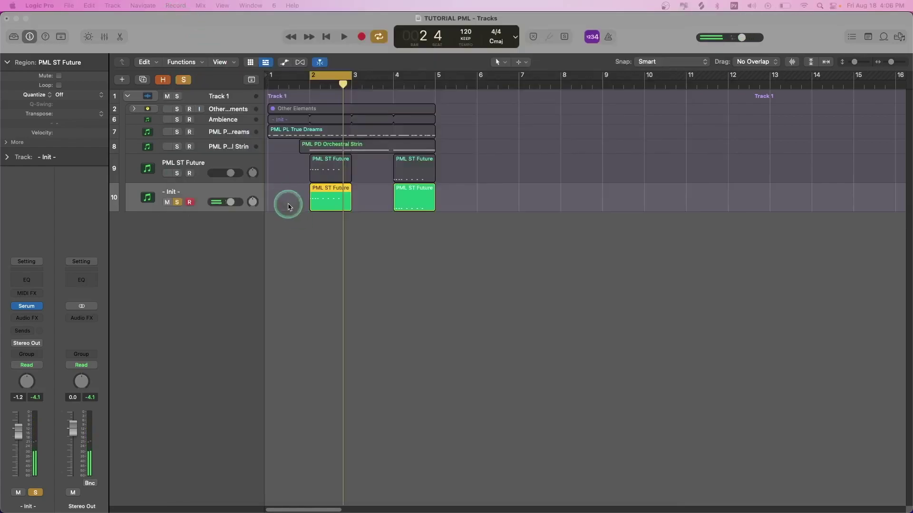
# Compare the original PML ST Future track with the recreated -Init- track by swapping the solo between them during playback
pyautogui.click(177, 173)
pyautogui.click(178, 203)
pyautogui.press('space')
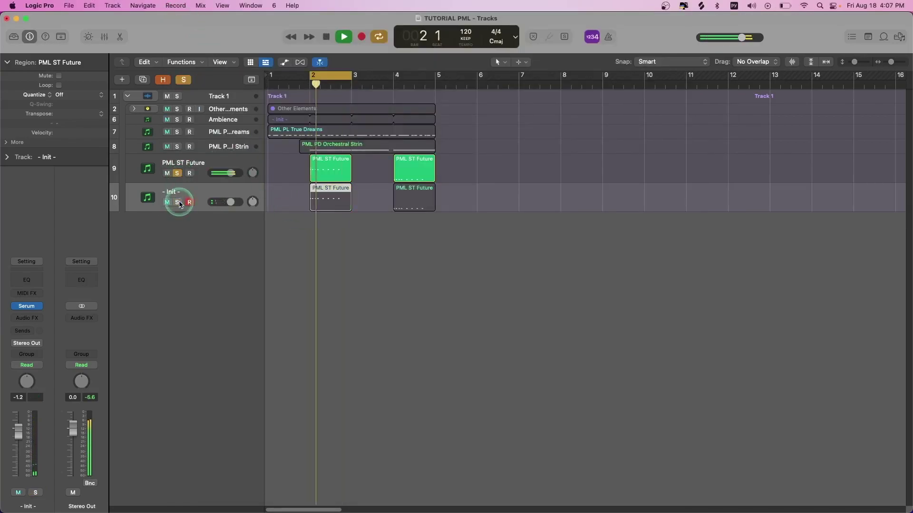
pyautogui.click(178, 203)
pyautogui.click(177, 173)
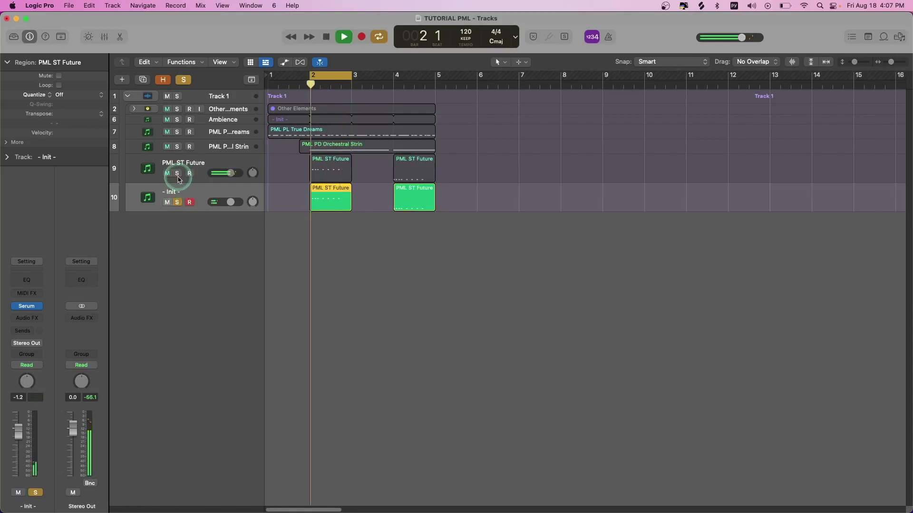
pyautogui.press('space')
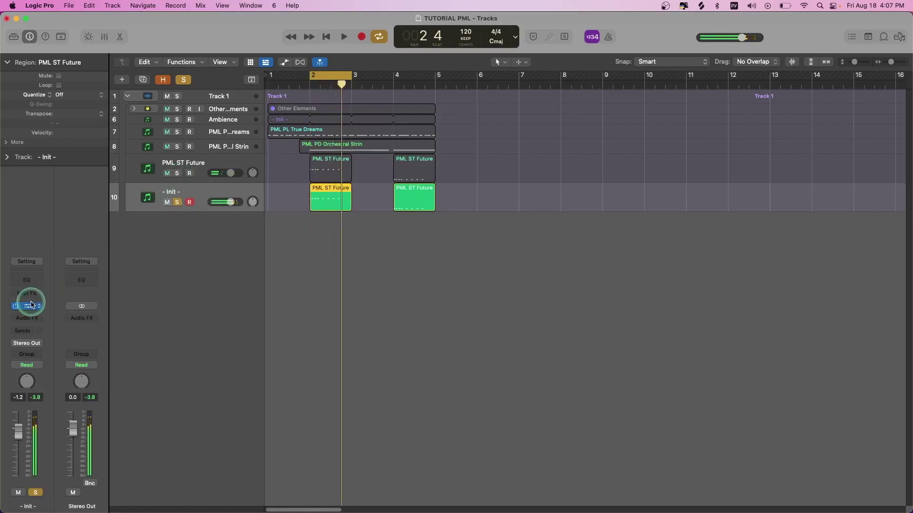
# Solo the PML ST Future track alongside -Init- and select the two tracks alternately to audition their sounds live
pyautogui.click(186, 164)
pyautogui.click(178, 174)
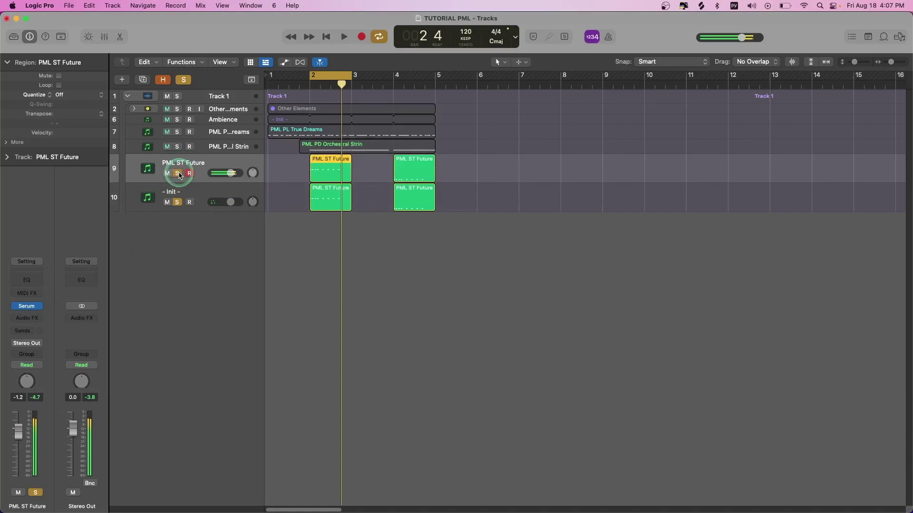
pyautogui.click(201, 194)
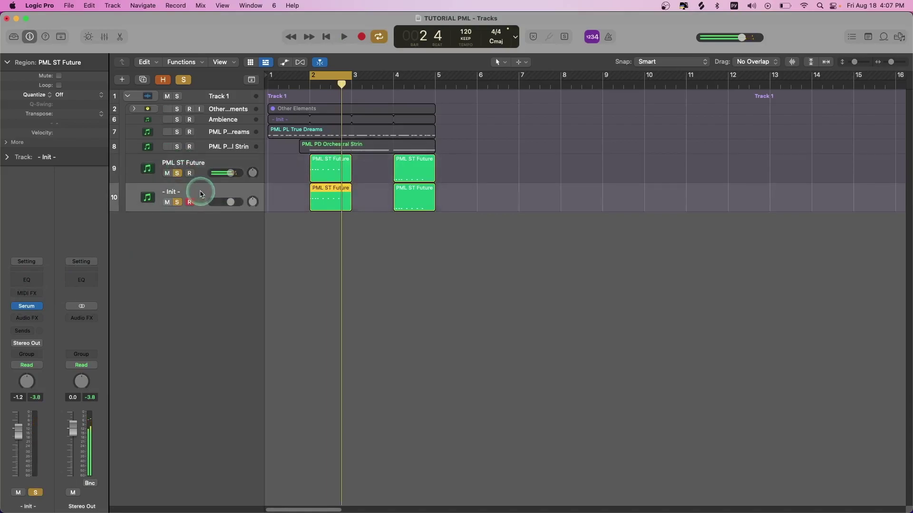
pyautogui.click(201, 171)
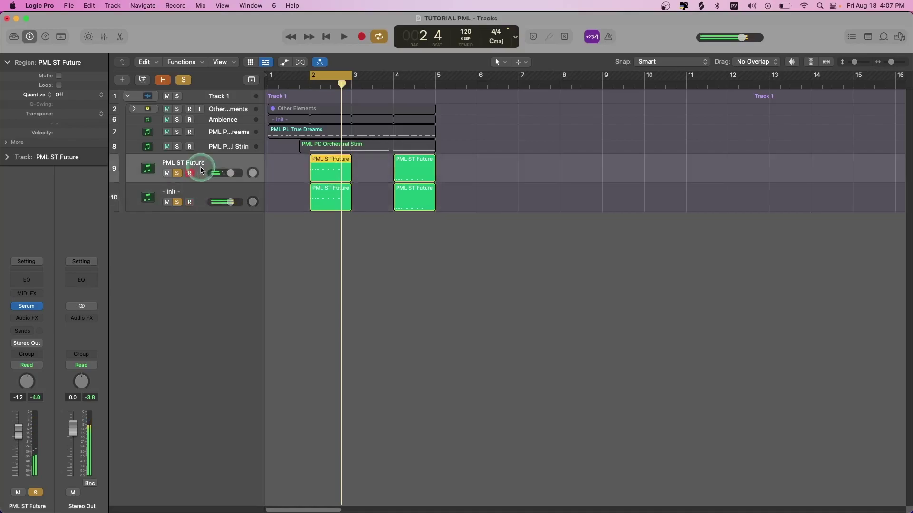
pyautogui.click(203, 196)
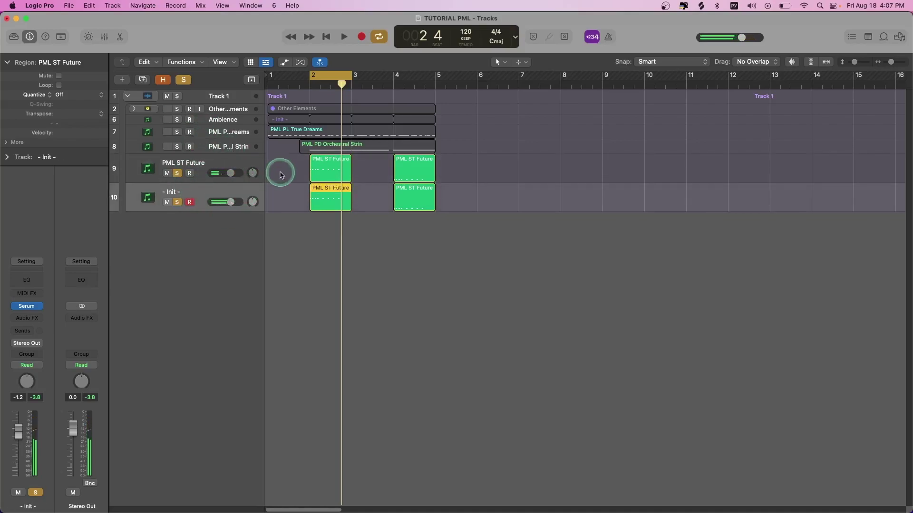
# Mute the PML ST Future track, turn off cycle playback and clear all solos so the recreated sound plays in the full arrangement
pyautogui.click(169, 174)
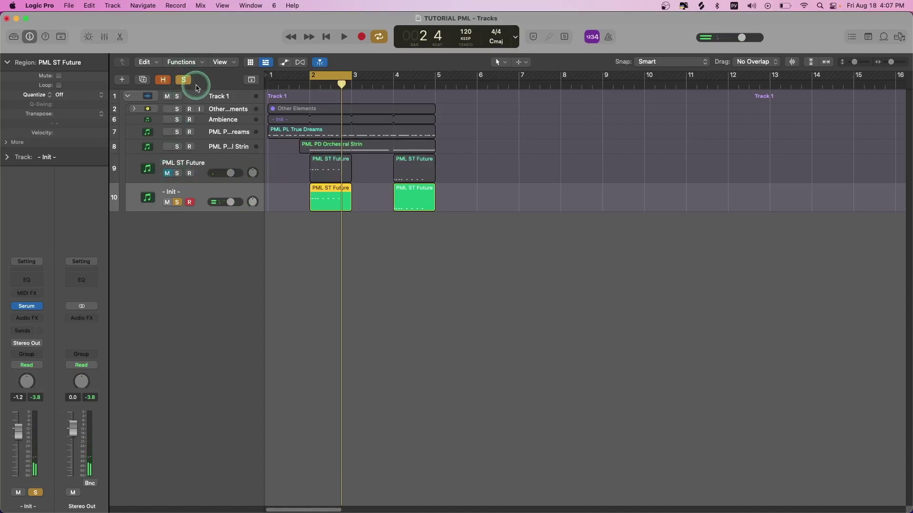
pyautogui.click(327, 77)
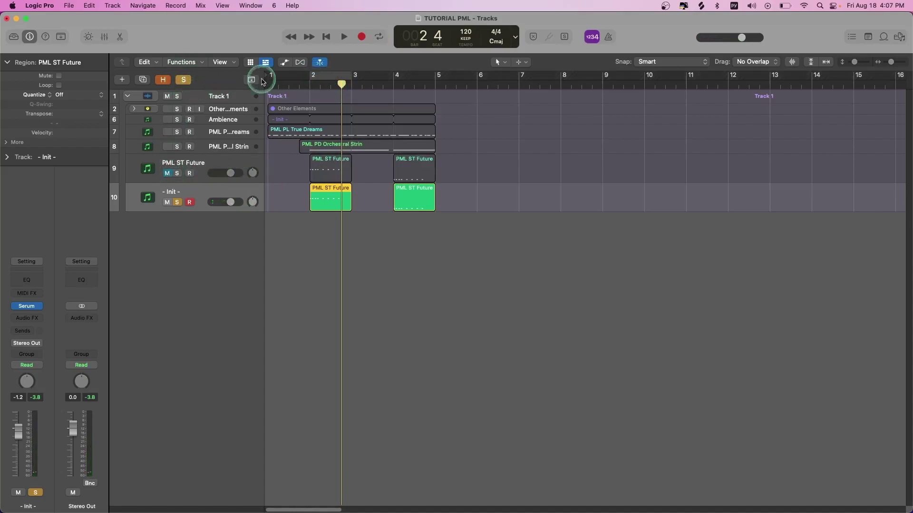
pyautogui.click(184, 80)
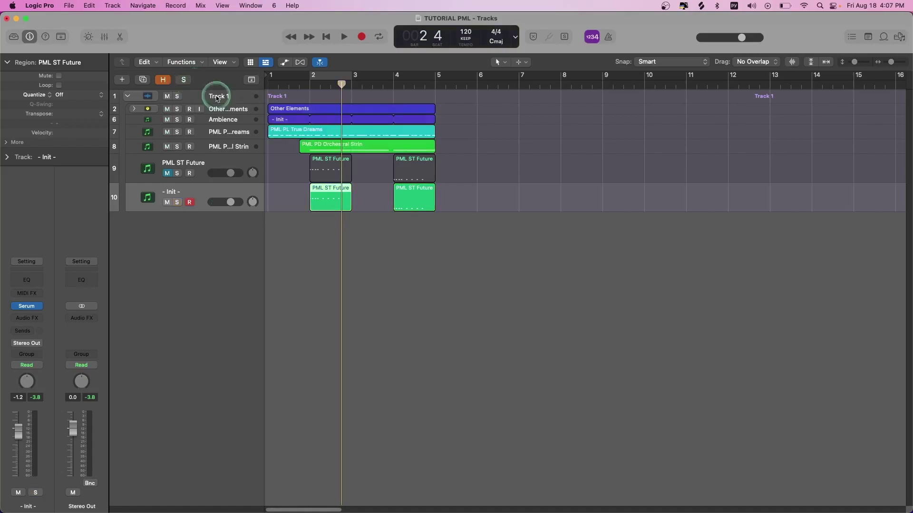
pyautogui.click(294, 201)
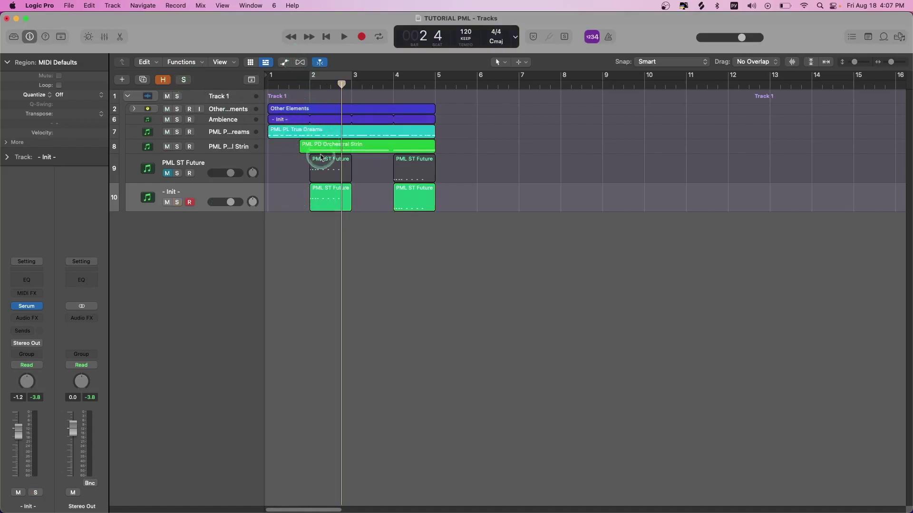